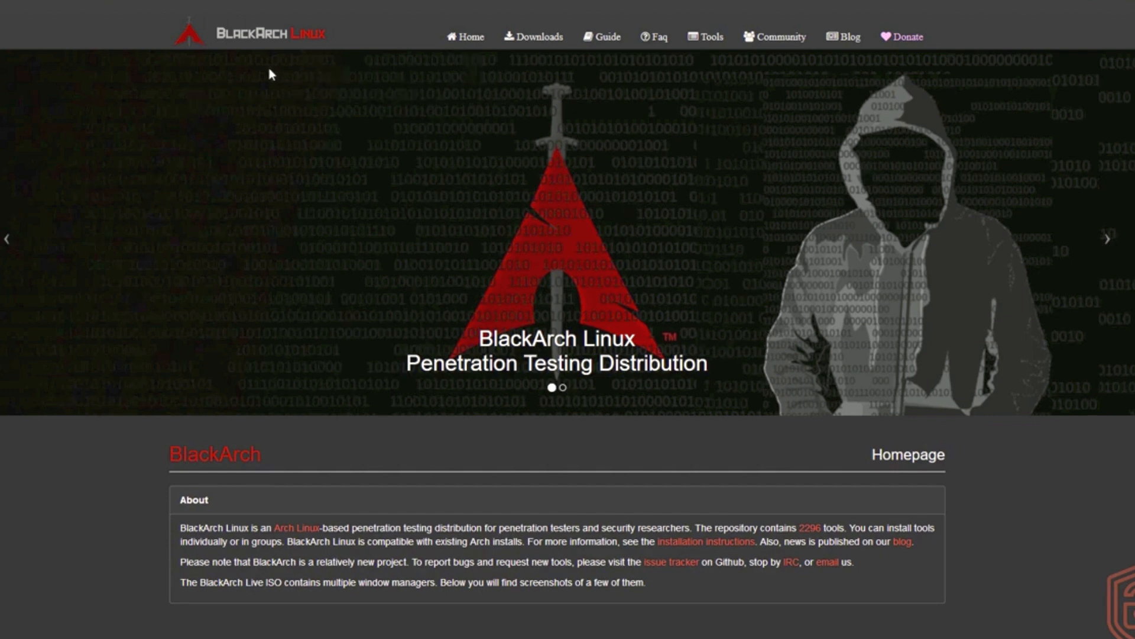
# Open the BlackArch Downloads page and go to the Live ISOs section
pyautogui.scroll(-3, 445, 280)
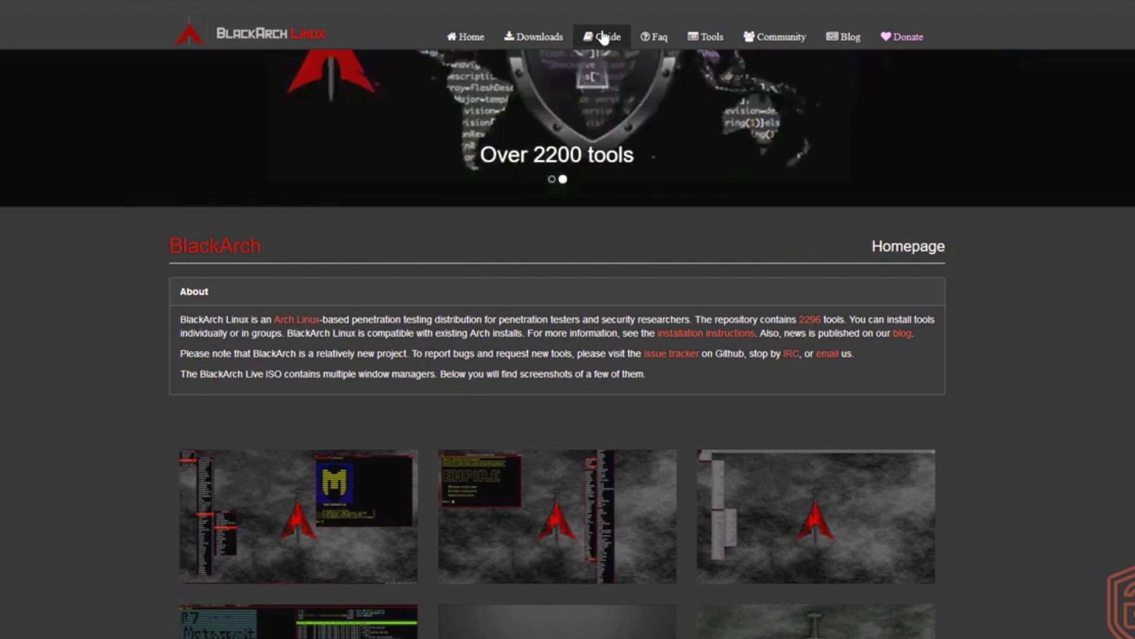
pyautogui.click(543, 38)
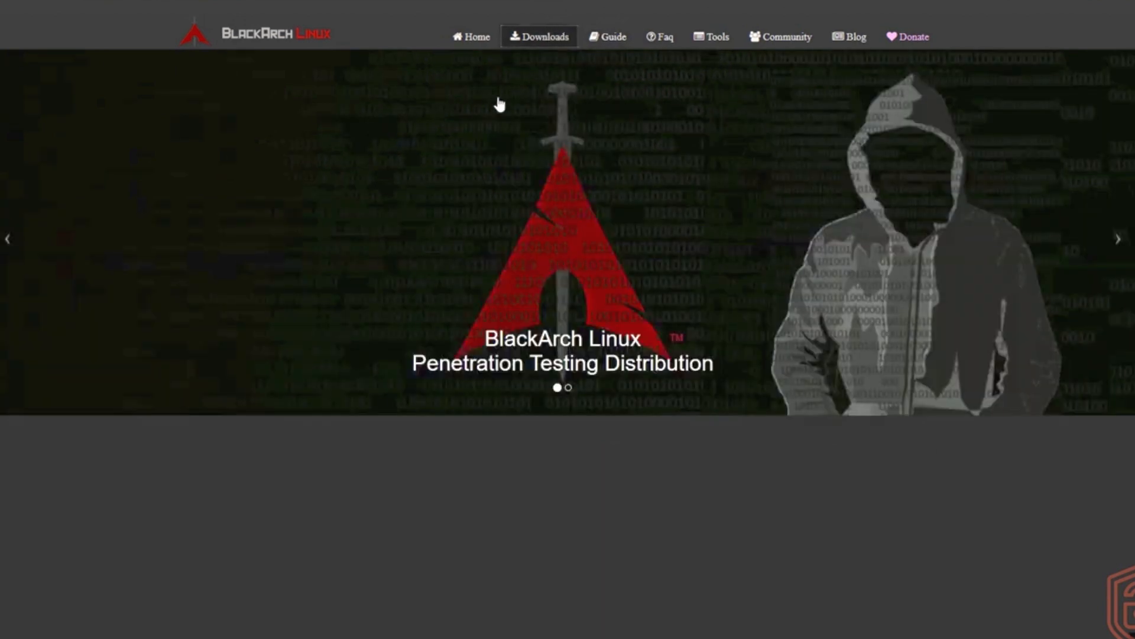
pyautogui.scroll(-7, 473, 101)
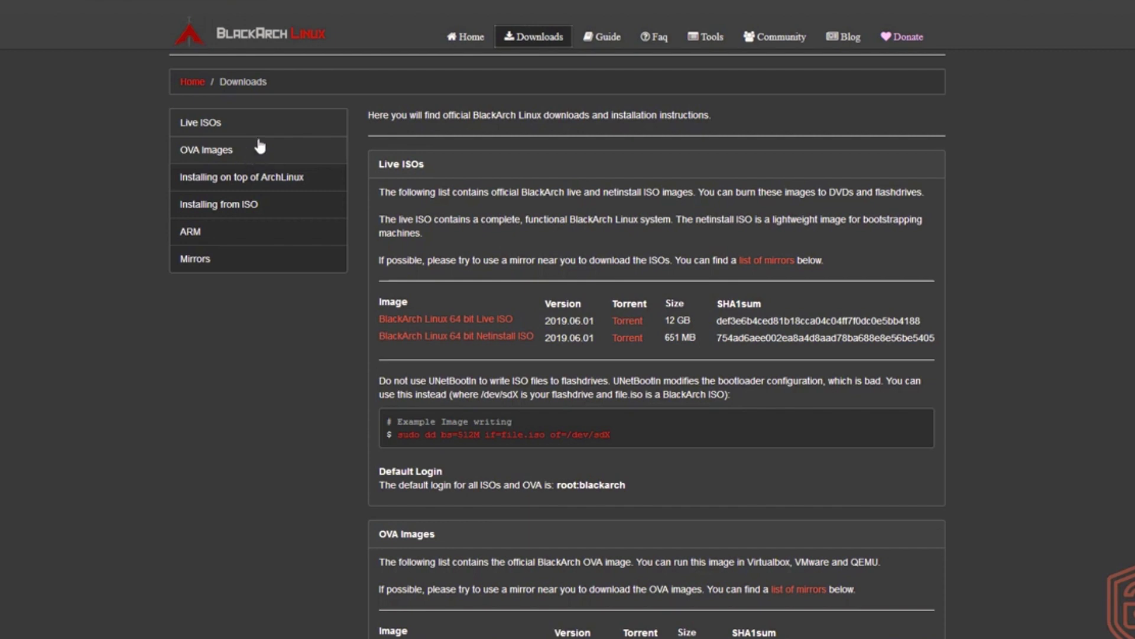
# Review the download page's sections on installing on top of ArchLinux, installing from ISO, ARM support and mirror sites
pyautogui.click(264, 177)
pyautogui.scroll(20, 266, 195)
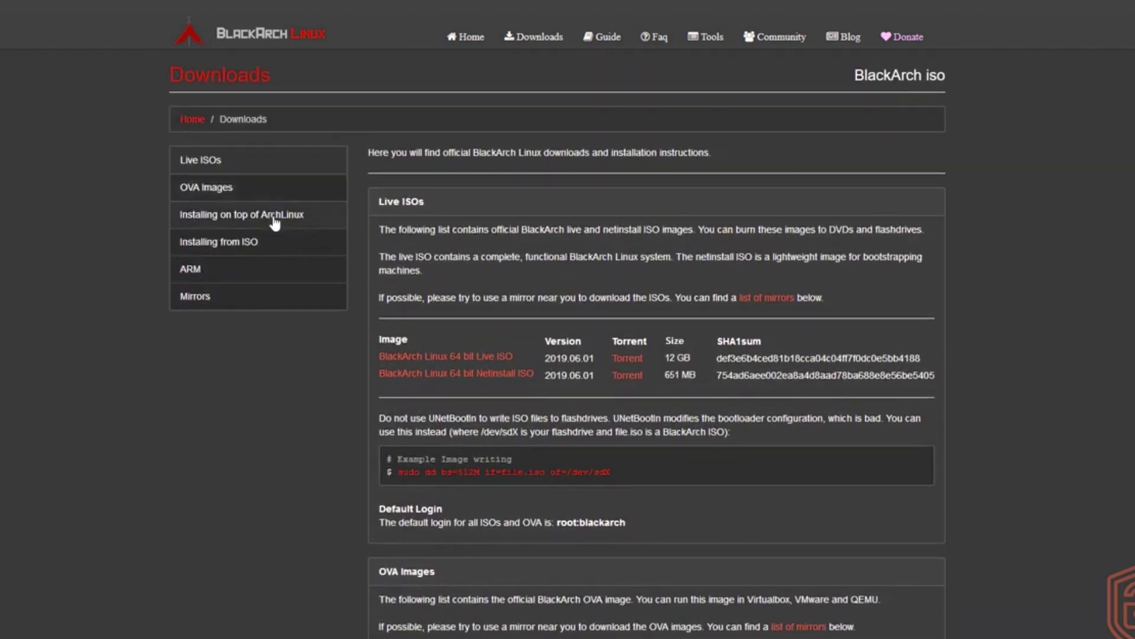
pyautogui.click(270, 246)
pyautogui.scroll(10, 331, 265)
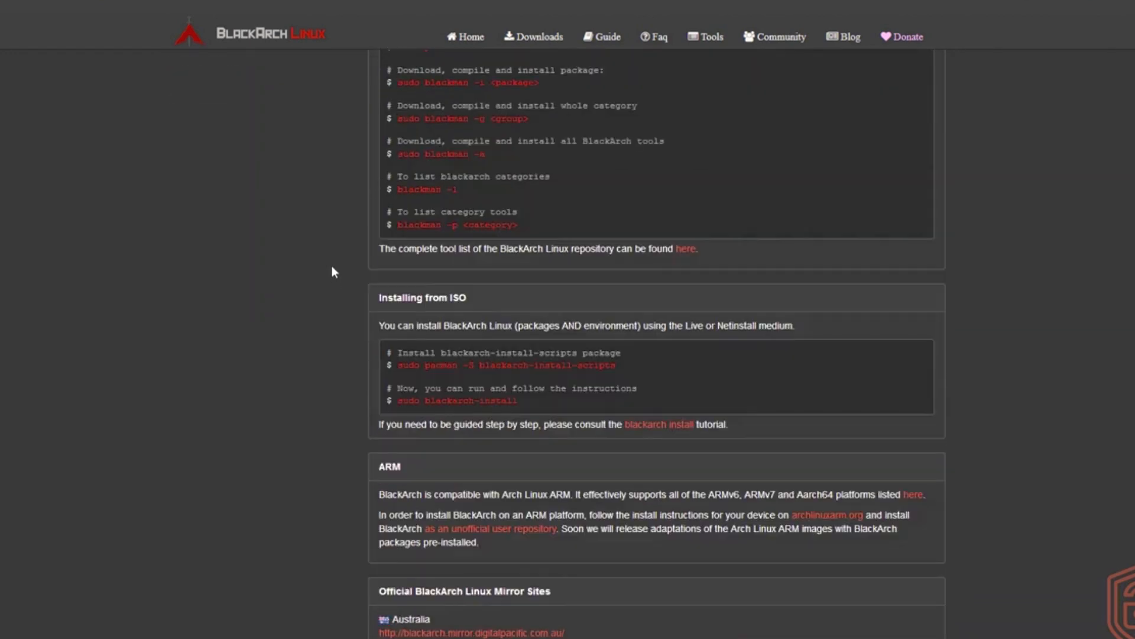
pyautogui.scroll(15, 332, 265)
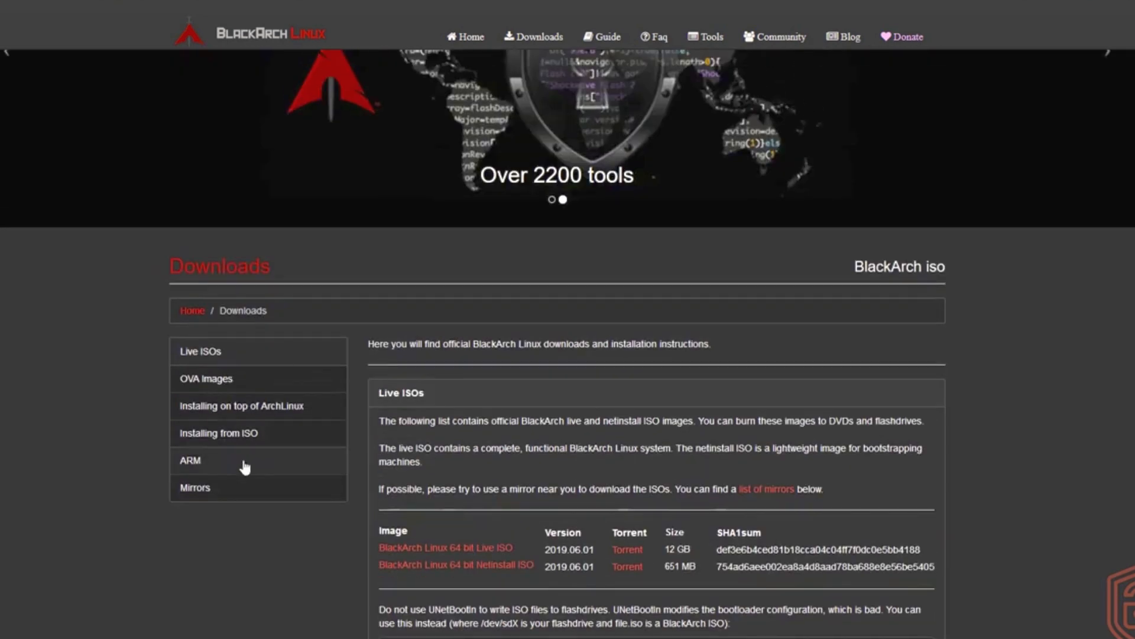
pyautogui.click(245, 467)
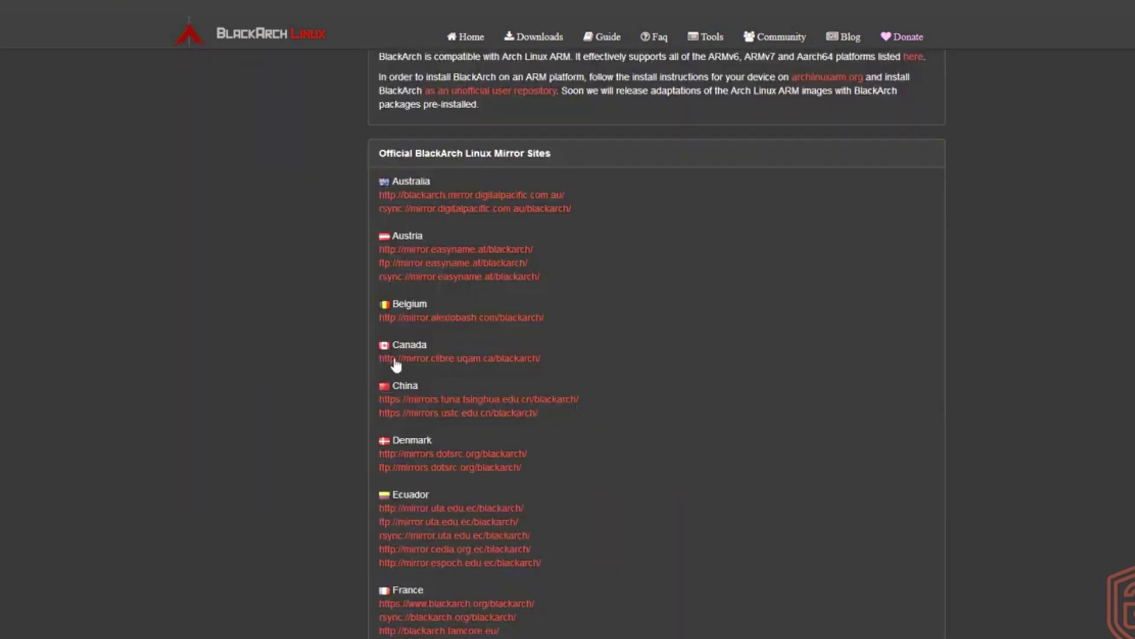
pyautogui.scroll(12, 381, 368)
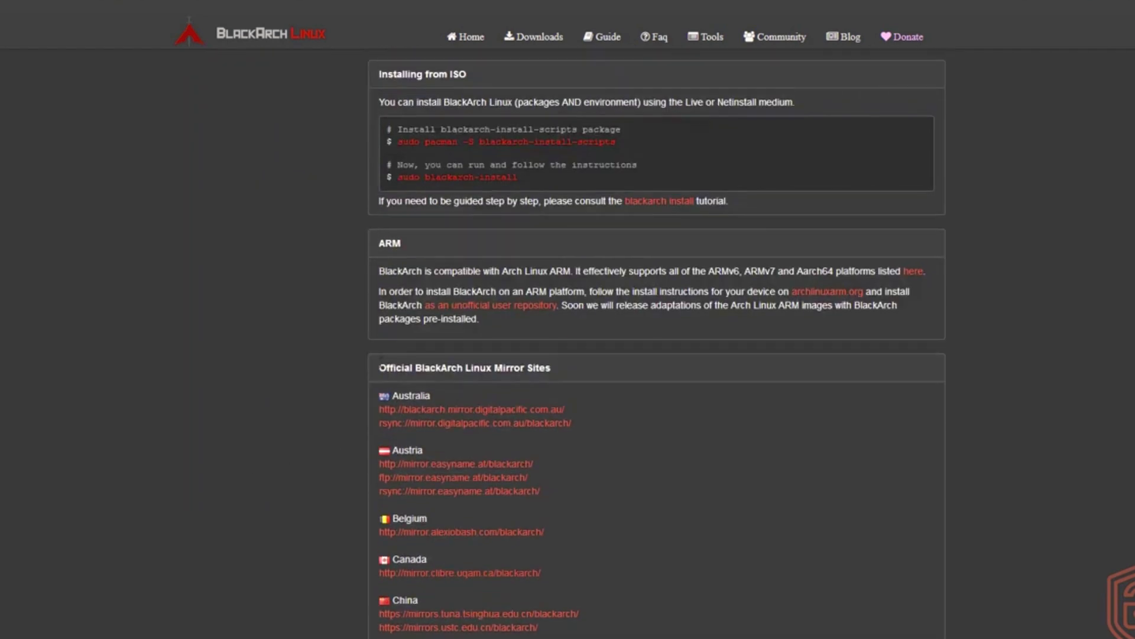
pyautogui.scroll(12, 380, 366)
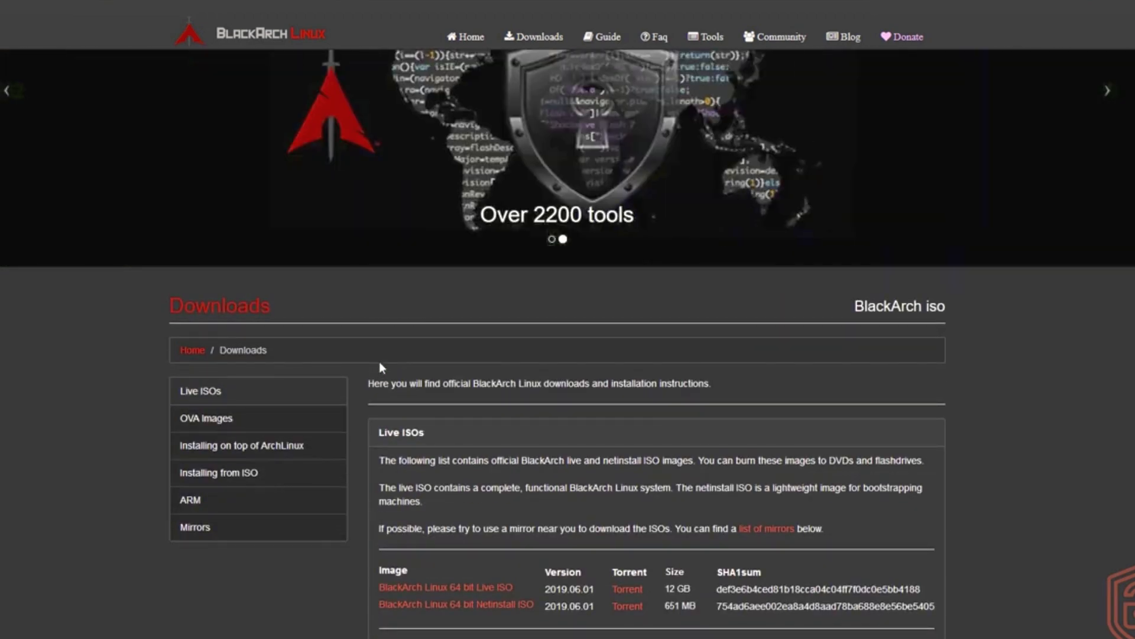
# Compare the 64 bit Live ISO, Netinstall ISO and OVA image downloads, including their file sizes
pyautogui.scroll(-2, 345, 370)
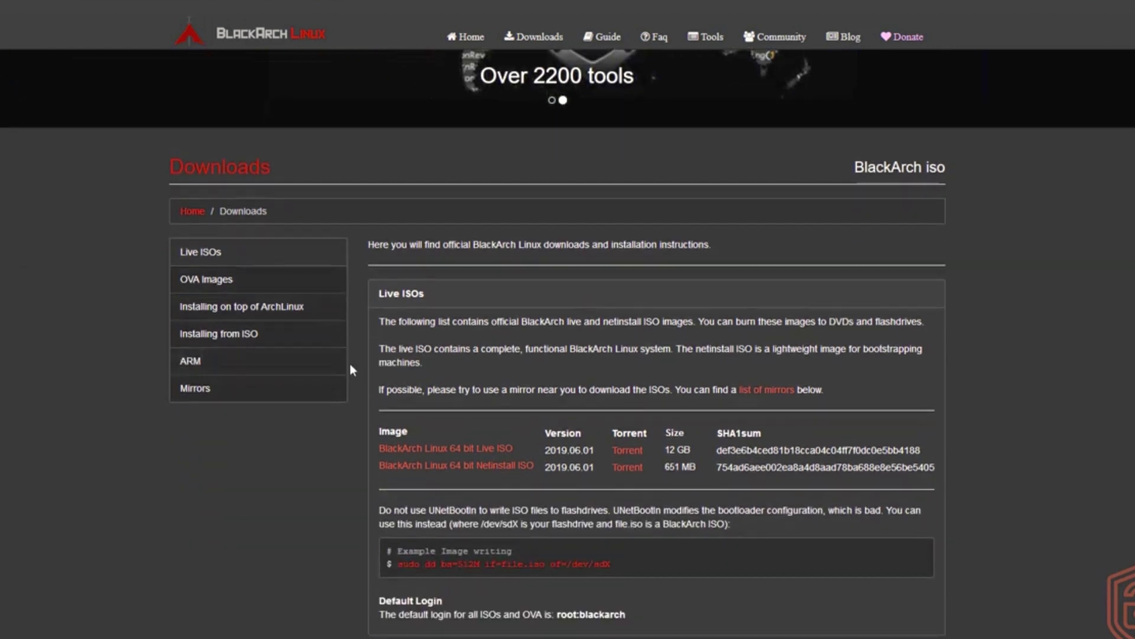
pyautogui.scroll(-3, 523, 315)
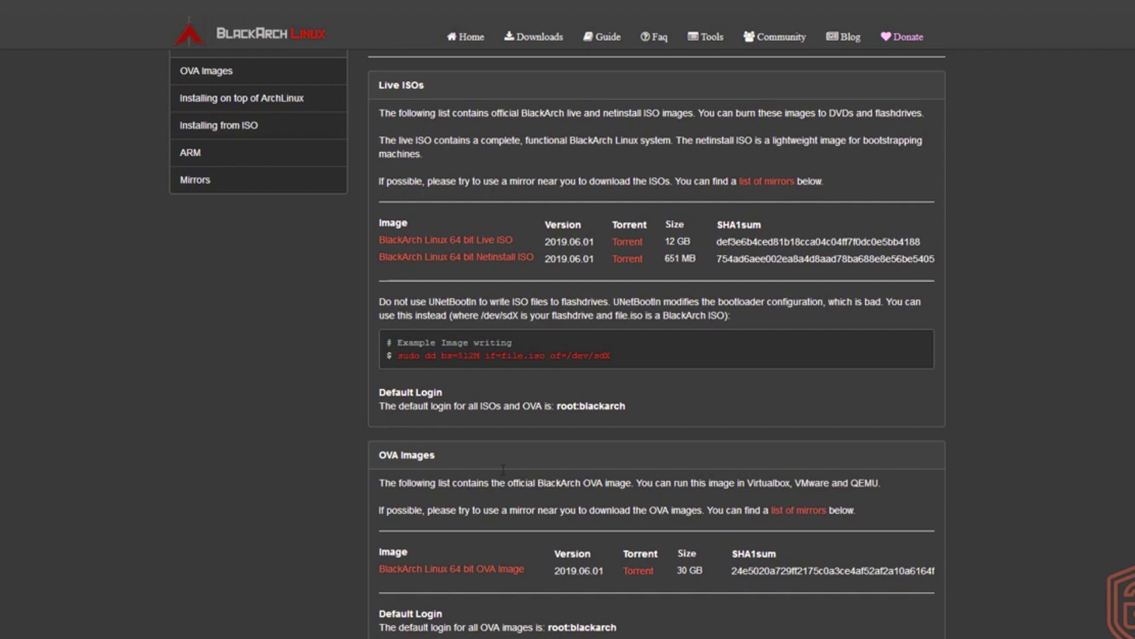
pyautogui.scroll(-2, 506, 471)
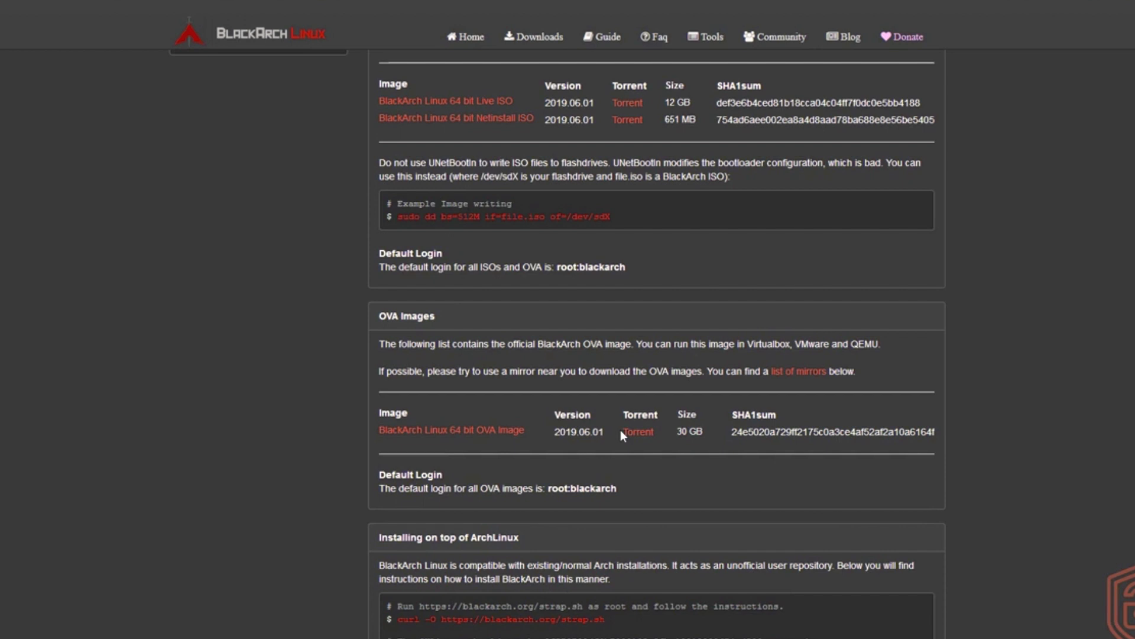
pyautogui.doubleClick(680, 431)
pyautogui.scroll(6, 588, 377)
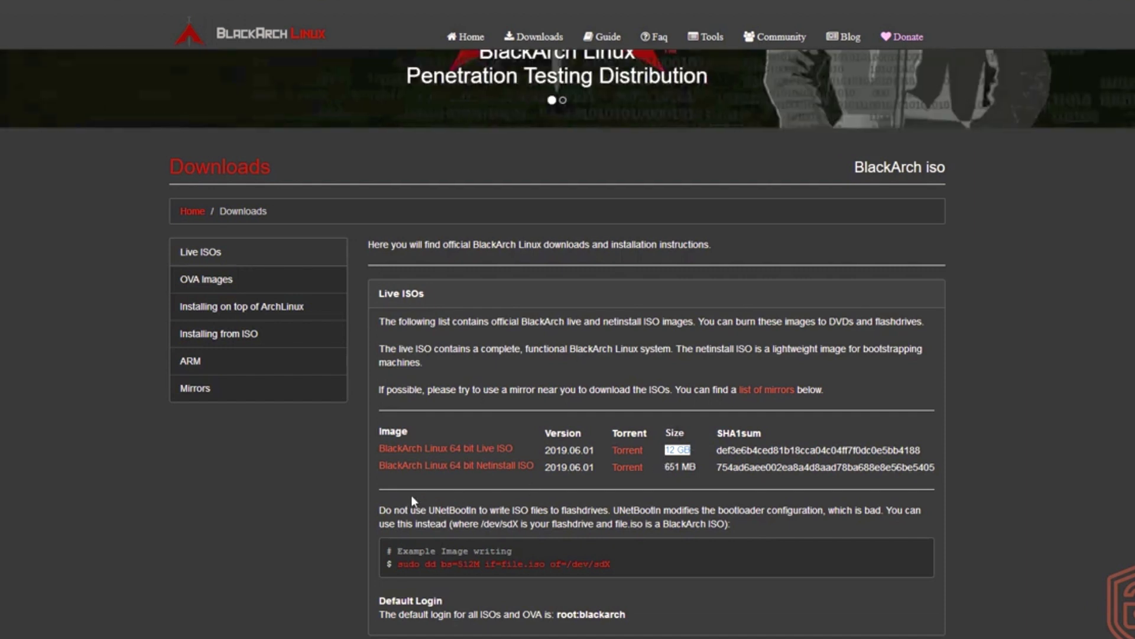
pyautogui.moveTo(422, 478); pyautogui.dragTo(526, 475)
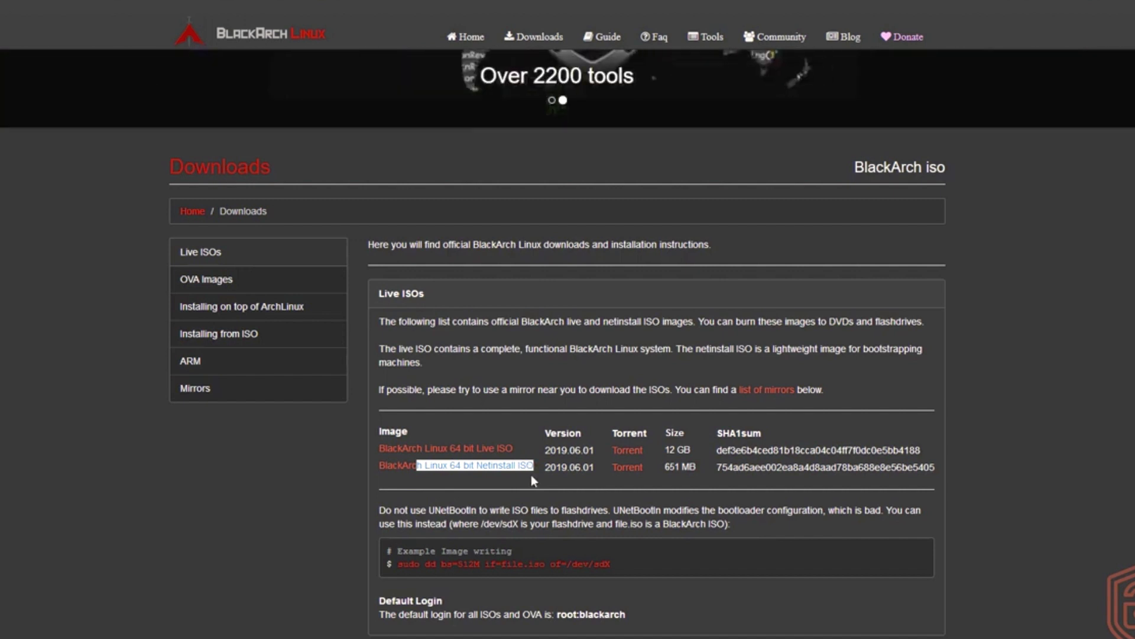
pyautogui.click(531, 475)
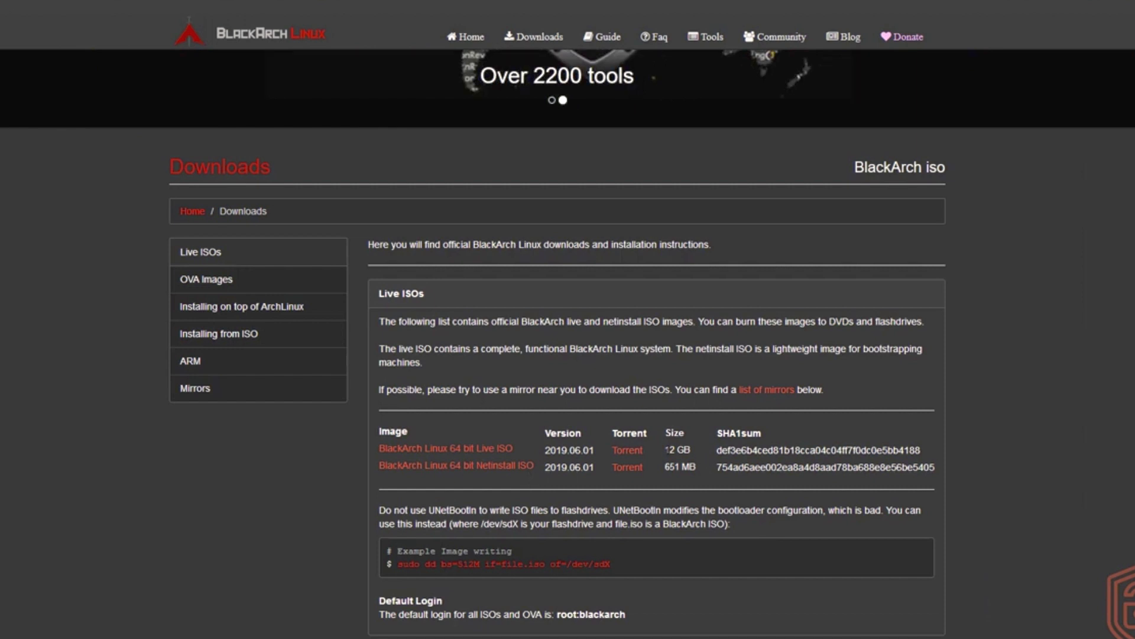
pyautogui.moveTo(665, 449); pyautogui.dragTo(691, 450)
pyautogui.click(922, 547)
# Switch to the BlackArch Linux virtual machine in VMware Workstation and review its processor, network adapter, hard disk and memory settings
pyautogui.moveTo(860, 637)
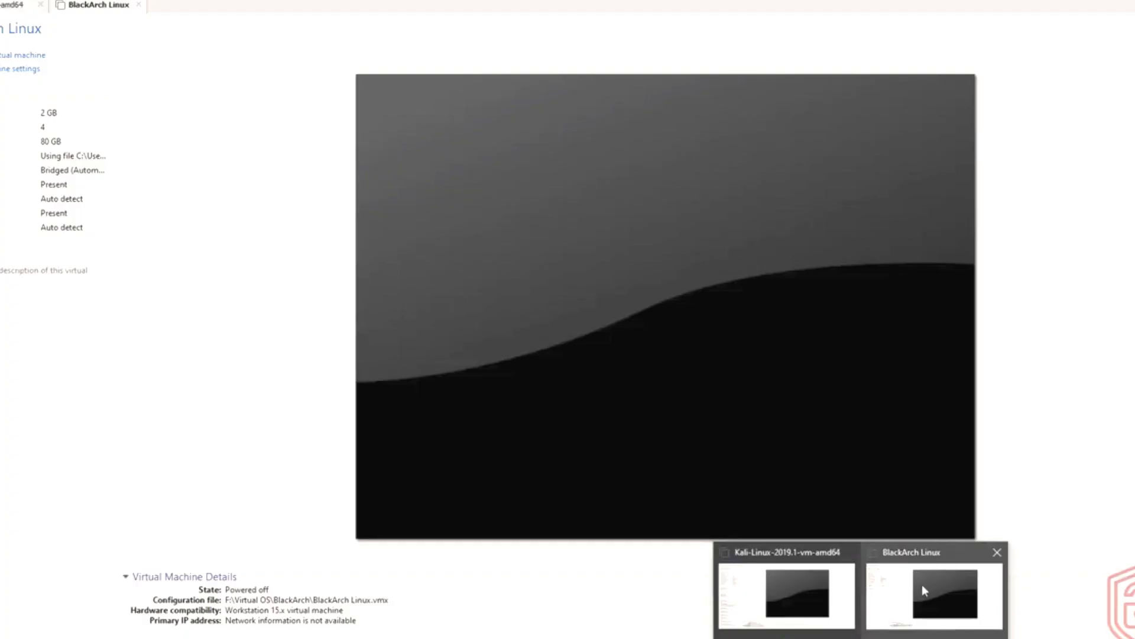
pyautogui.click(921, 584)
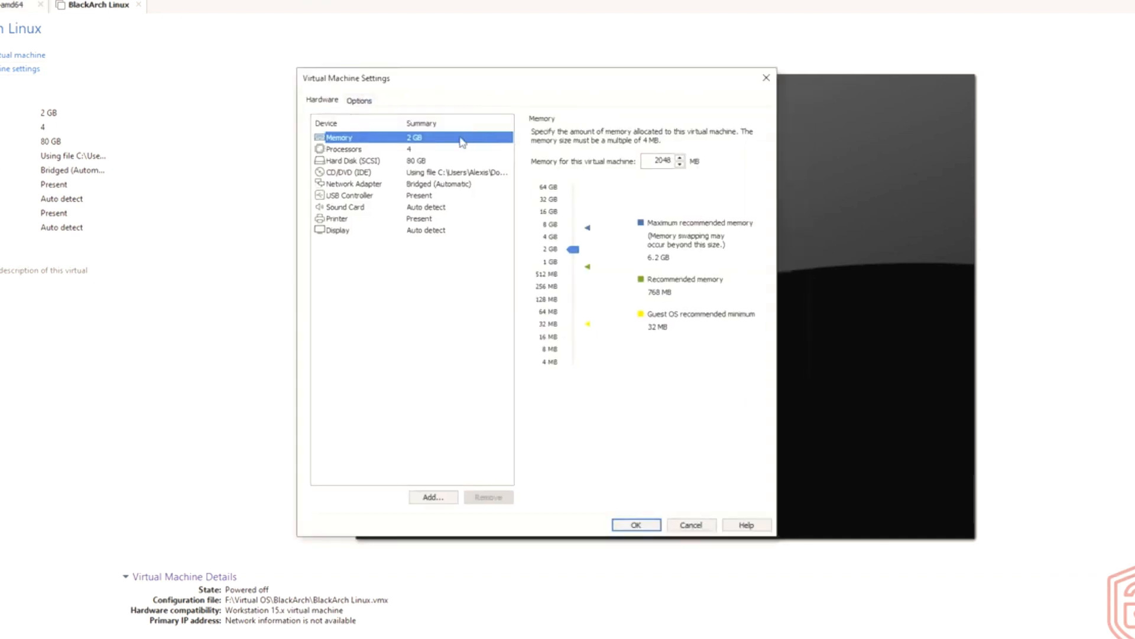
pyautogui.click(381, 152)
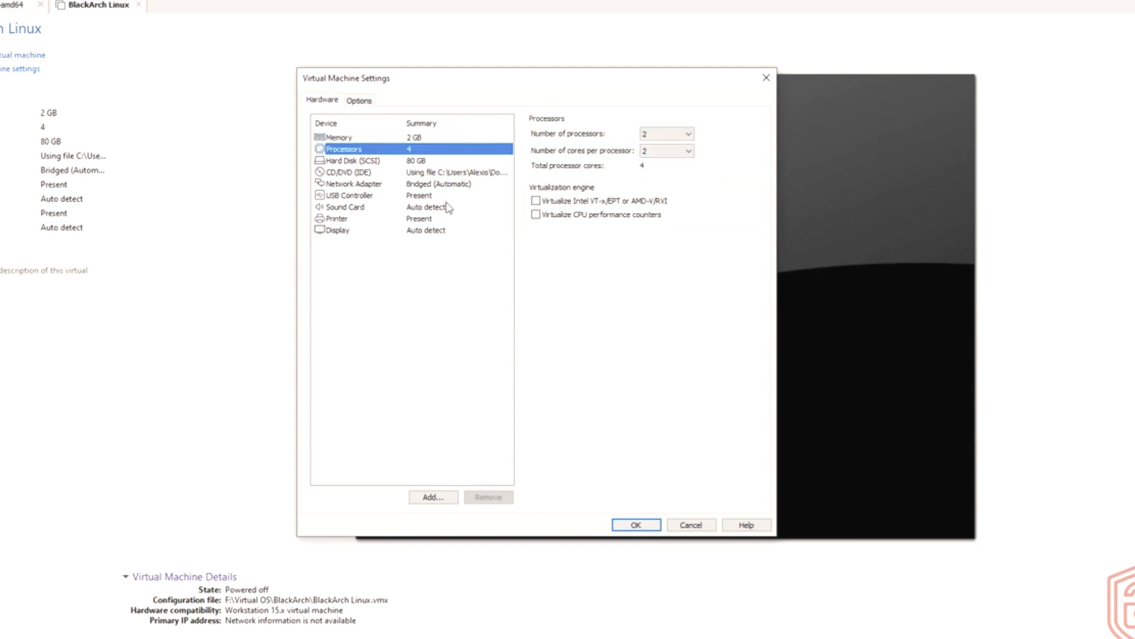
pyautogui.click(455, 185)
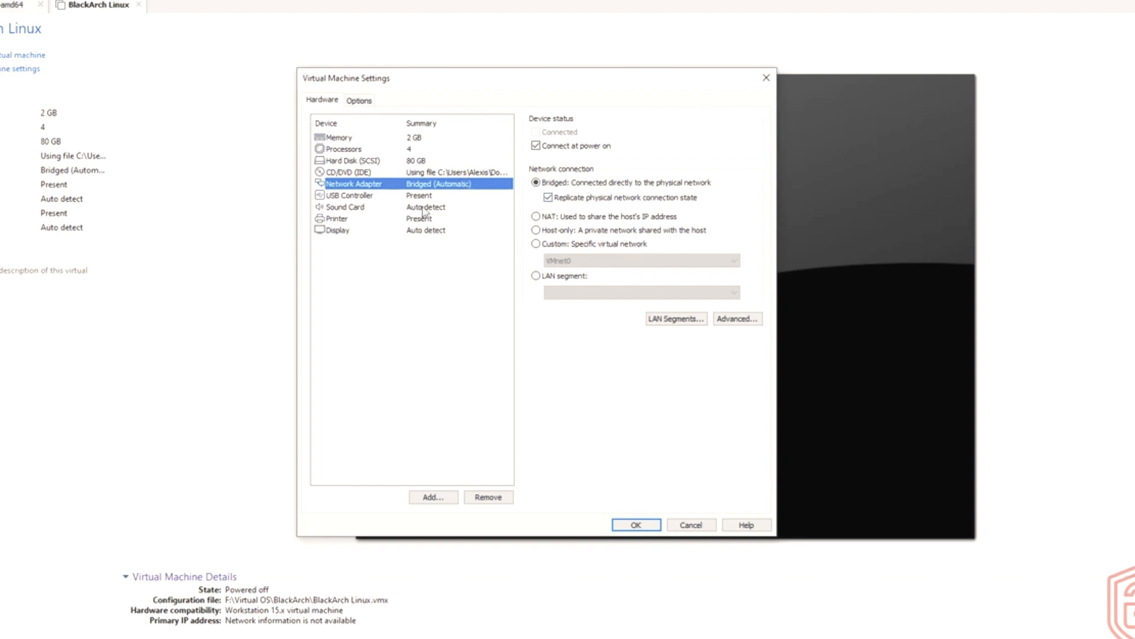
pyautogui.click(375, 161)
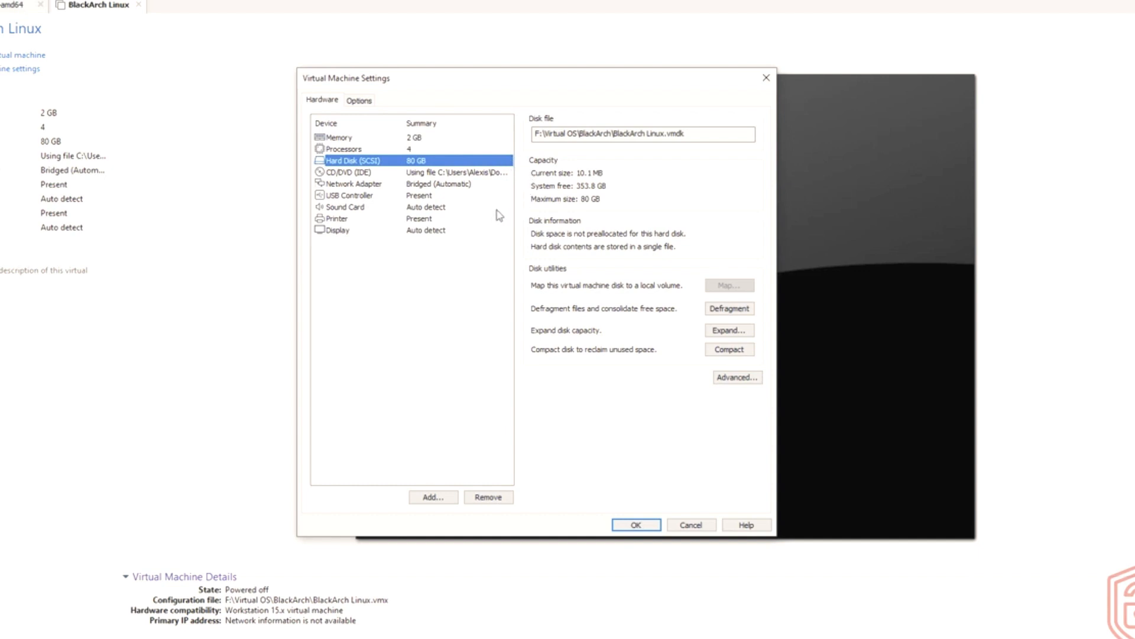
pyautogui.click(462, 140)
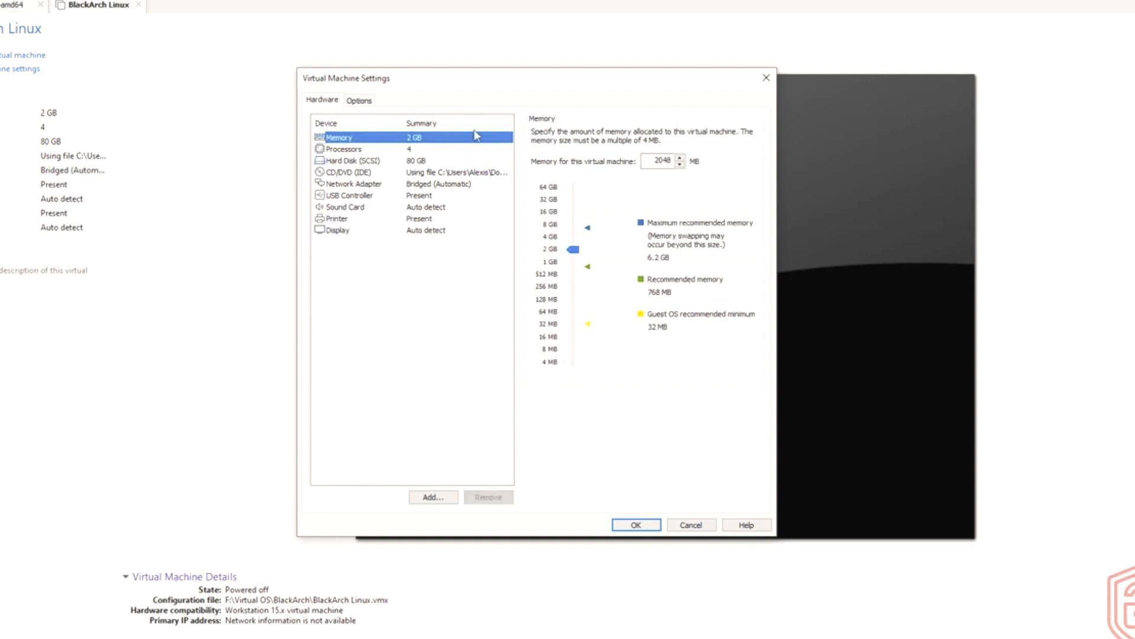
pyautogui.moveTo(516, 81); pyautogui.dragTo(521, 82)
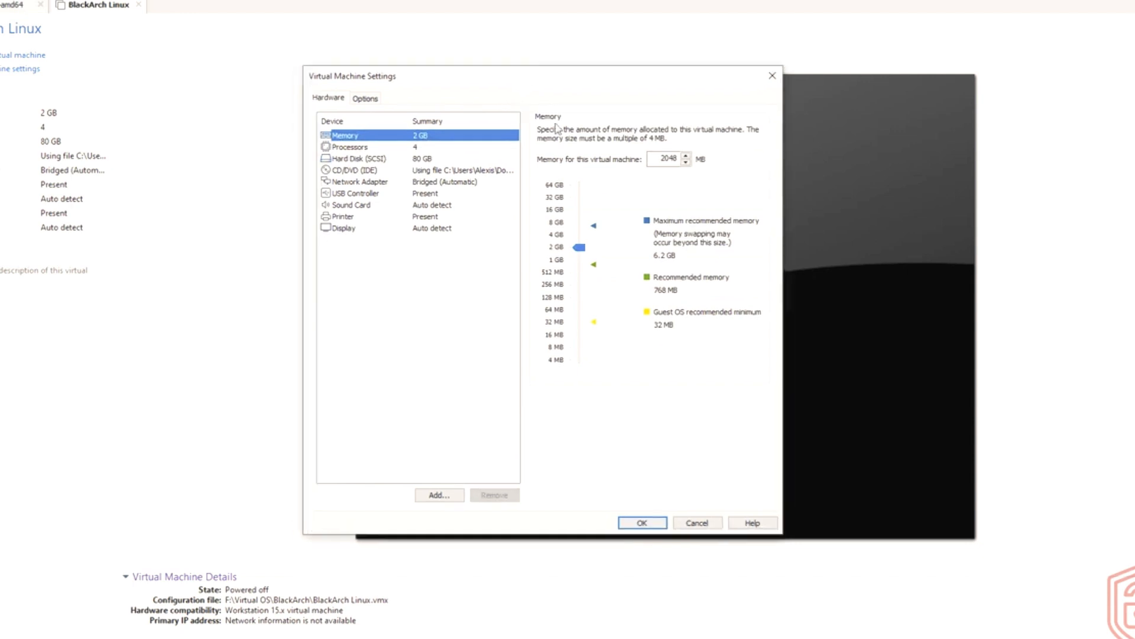
pyautogui.click(636, 524)
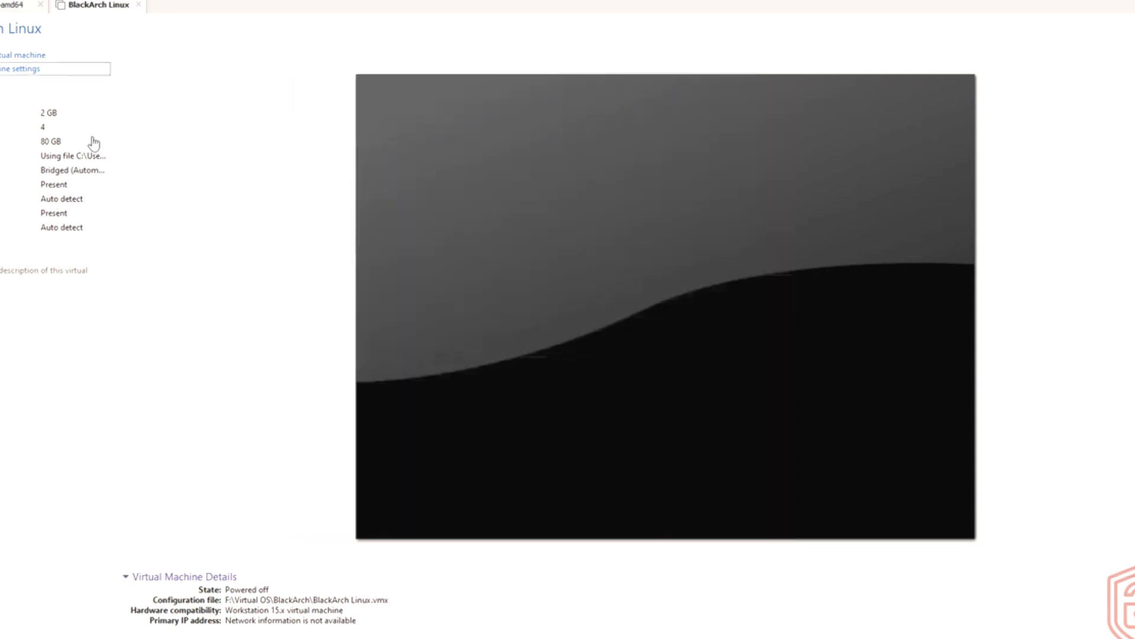
# Power on the BlackArch Linux virtual machine and start the standard Boot BlackArch Linux live option
pyautogui.click(23, 54)
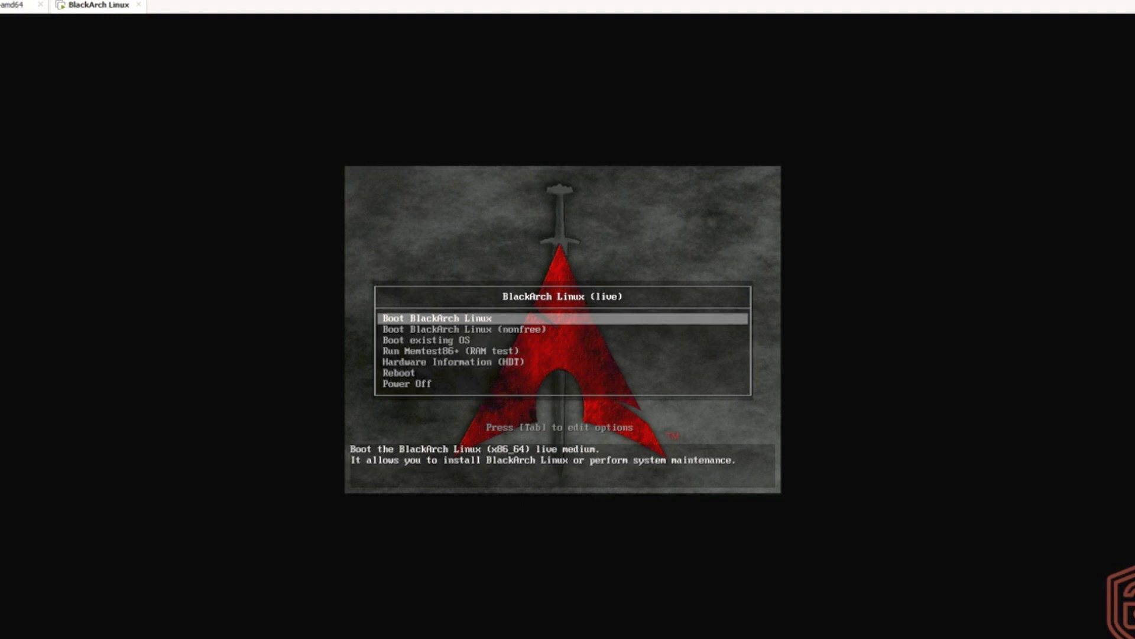
pyautogui.press('Down')
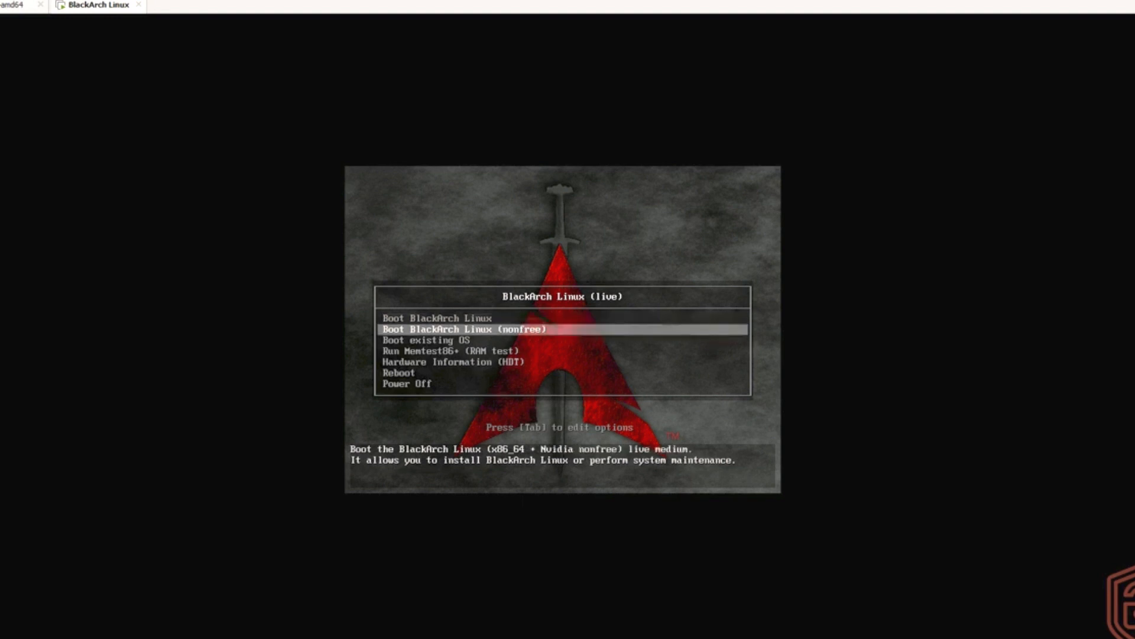
pyautogui.press('Up')
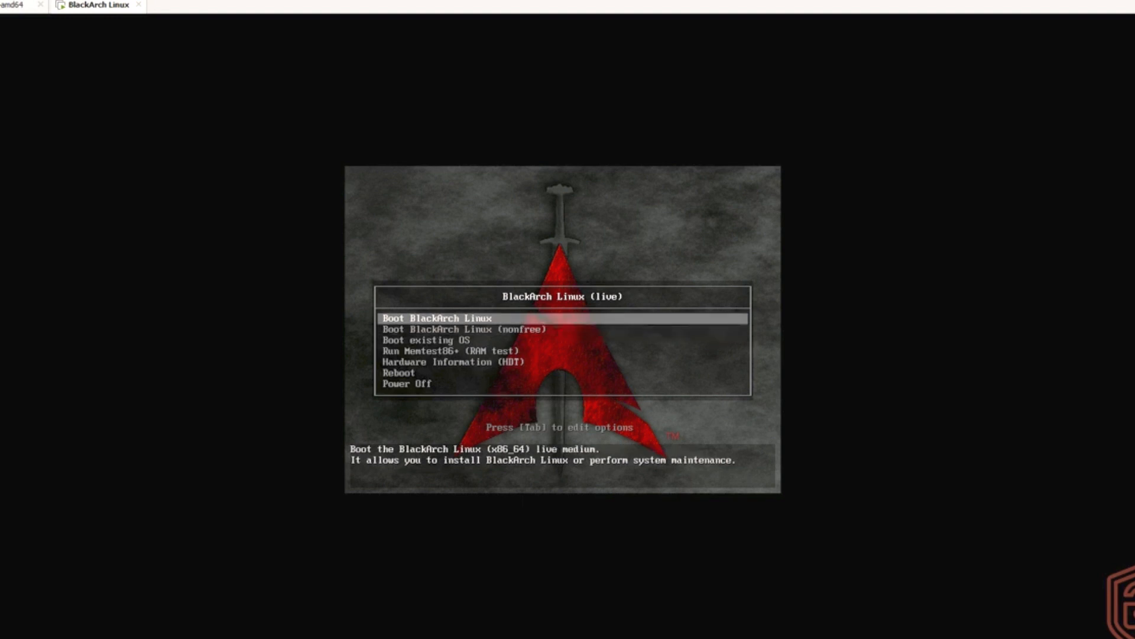
pyautogui.press('Return')
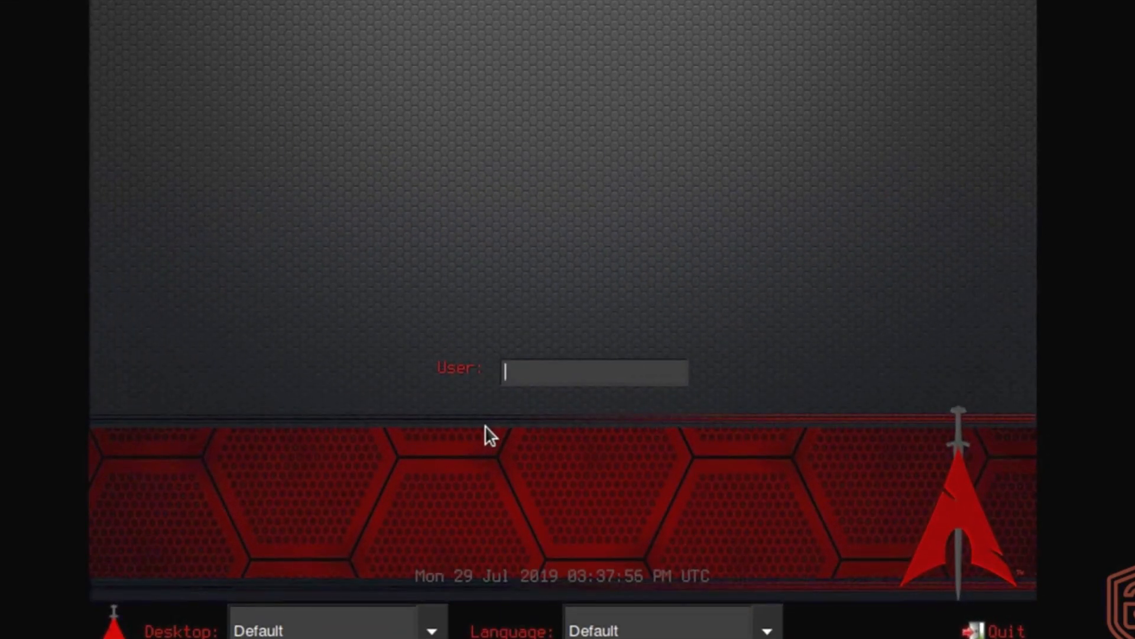
# Check the desktop and language choices on the login screen, keeping both at Default
pyautogui.click(348, 630)
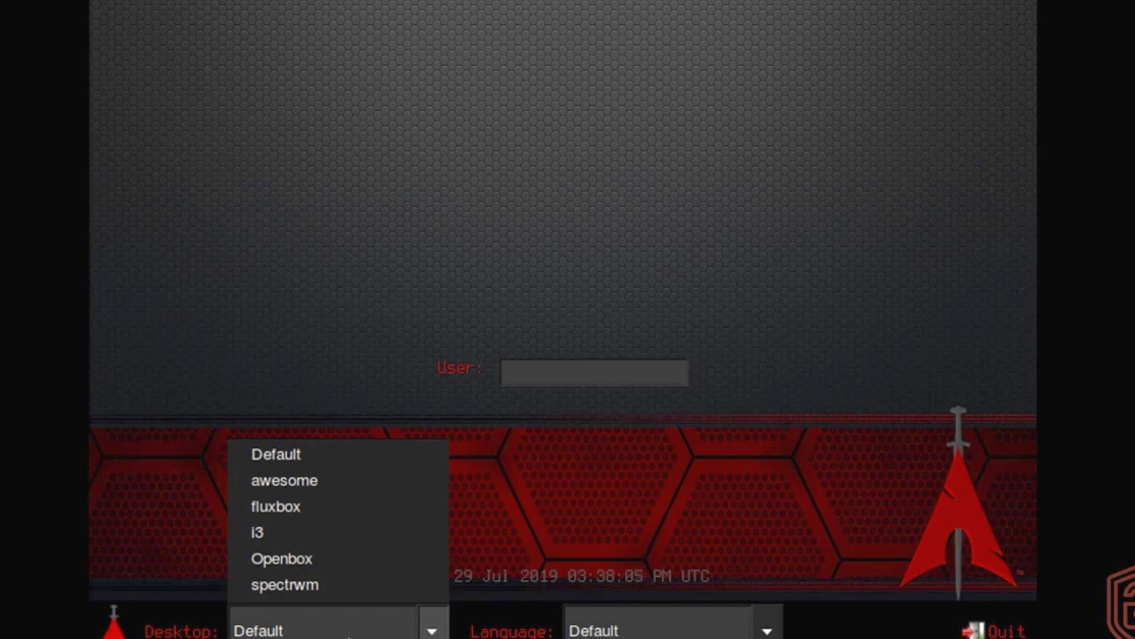
pyautogui.click(305, 456)
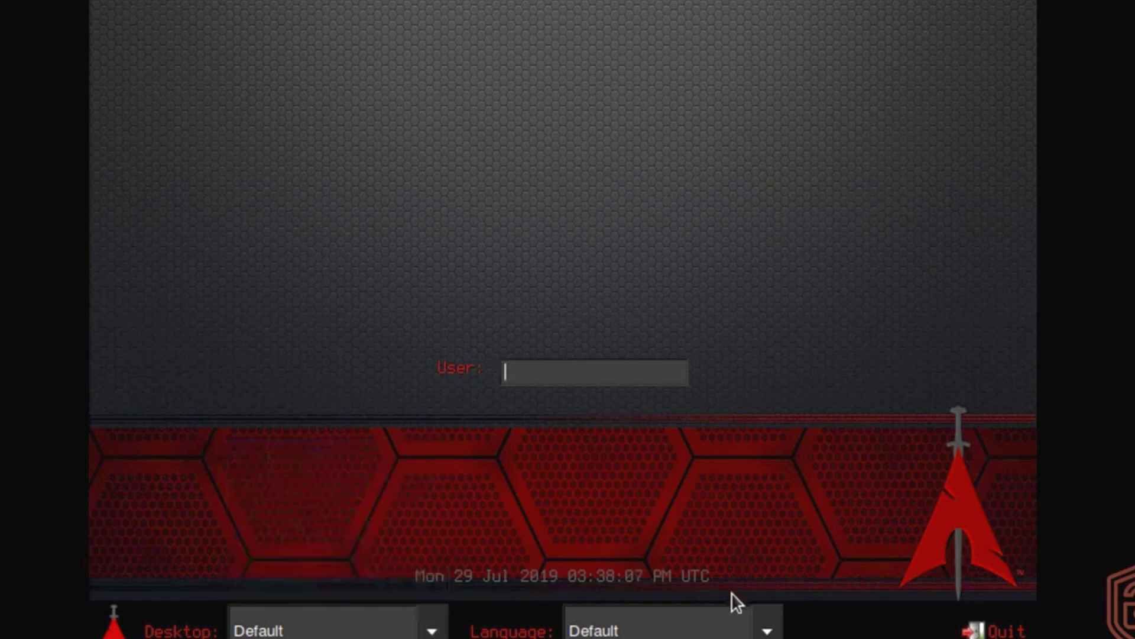
pyautogui.click(432, 631)
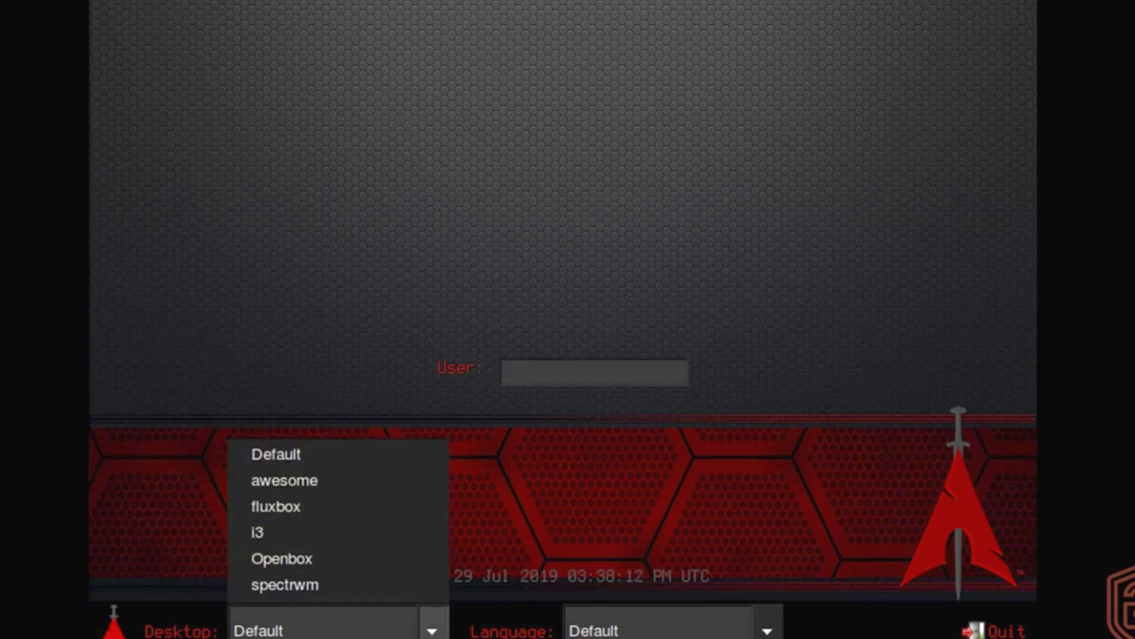
pyautogui.click(720, 560)
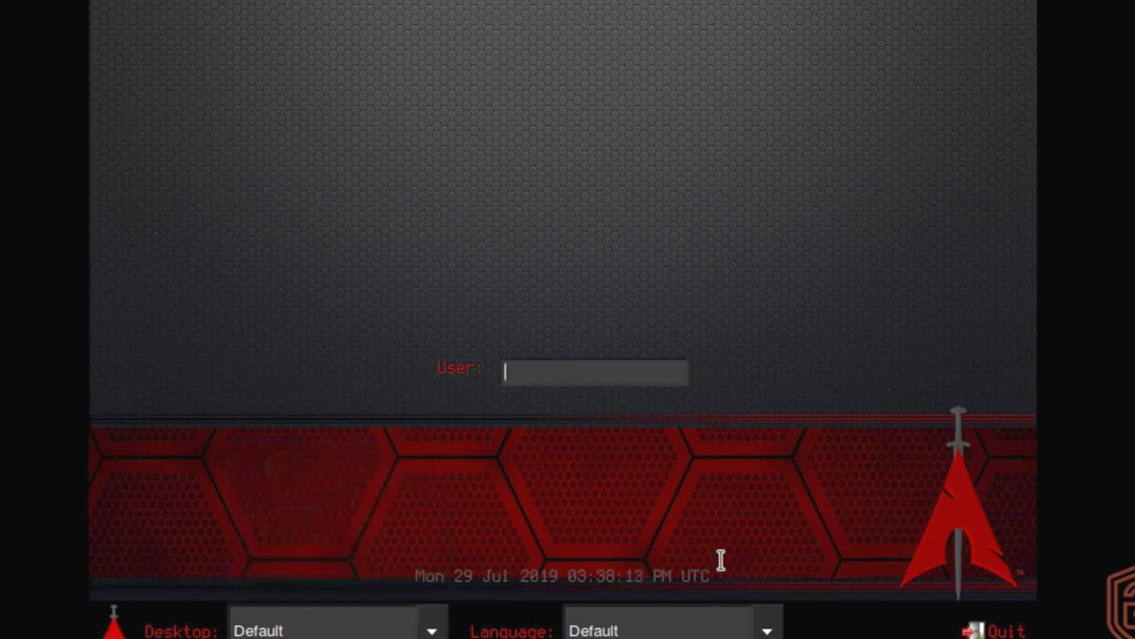
pyautogui.click(714, 630)
pyautogui.click(714, 630)
# Log in to the live system as root with the account password
pyautogui.write('root')
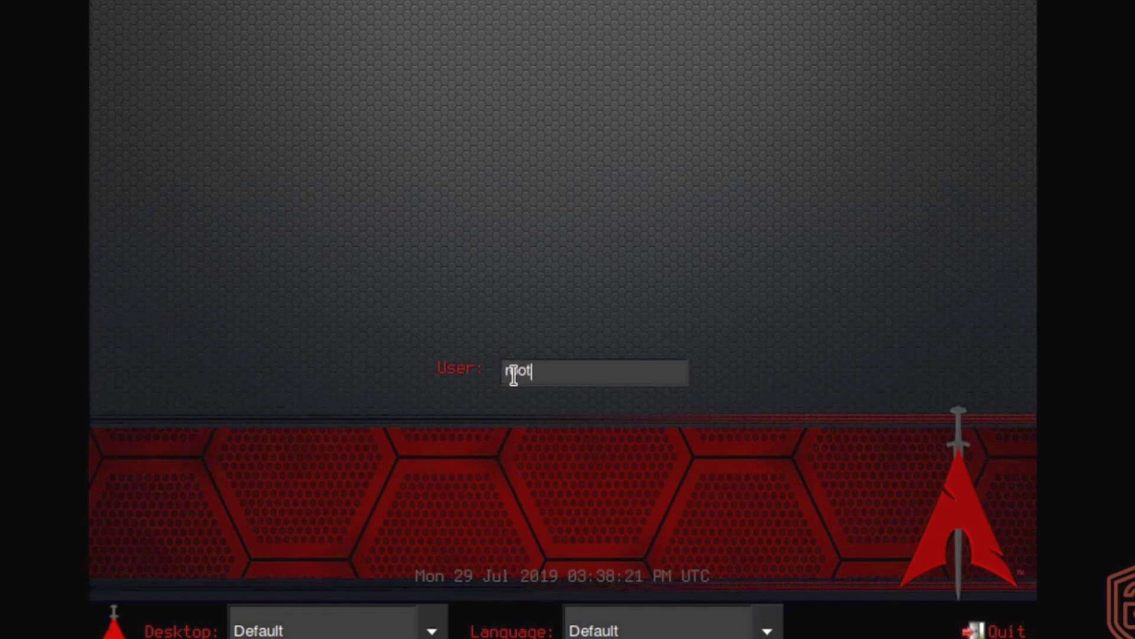
pyautogui.press('Return')
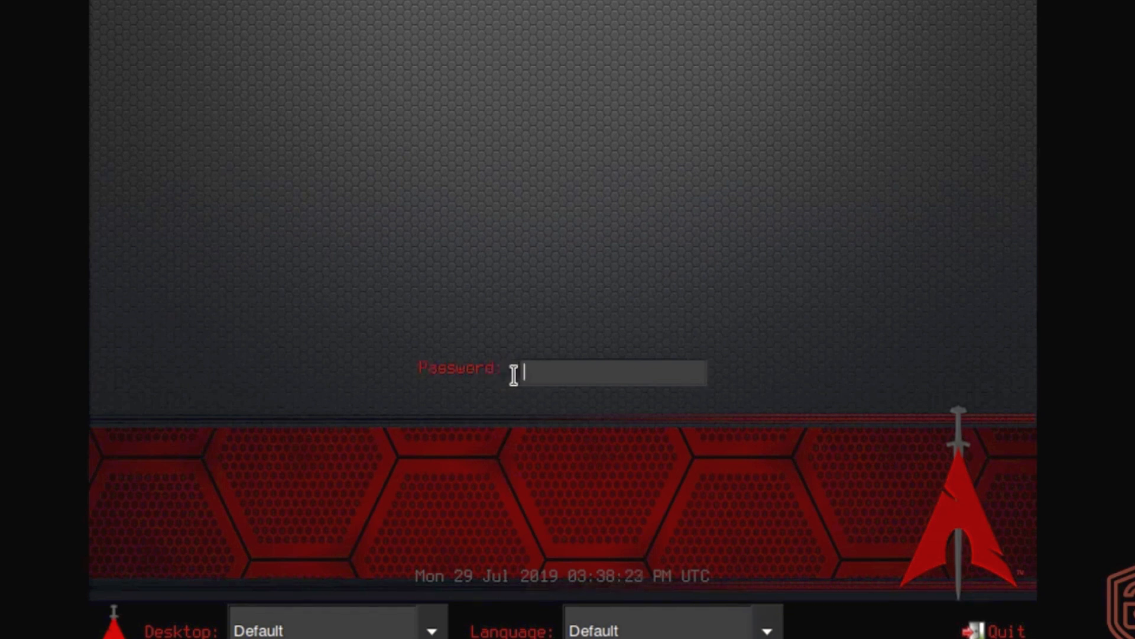
pyautogui.write('blackarch')
pyautogui.press('Return')
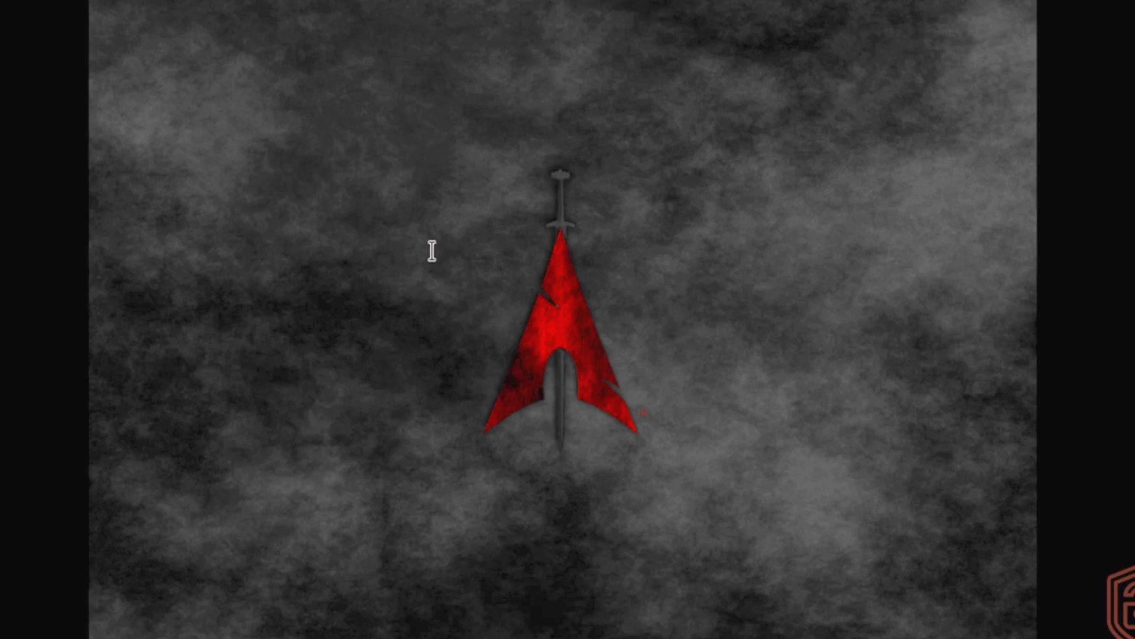
# Check the wired network connection in the wicd-gtk network manager and close it
pyautogui.rightClick(409, 217)
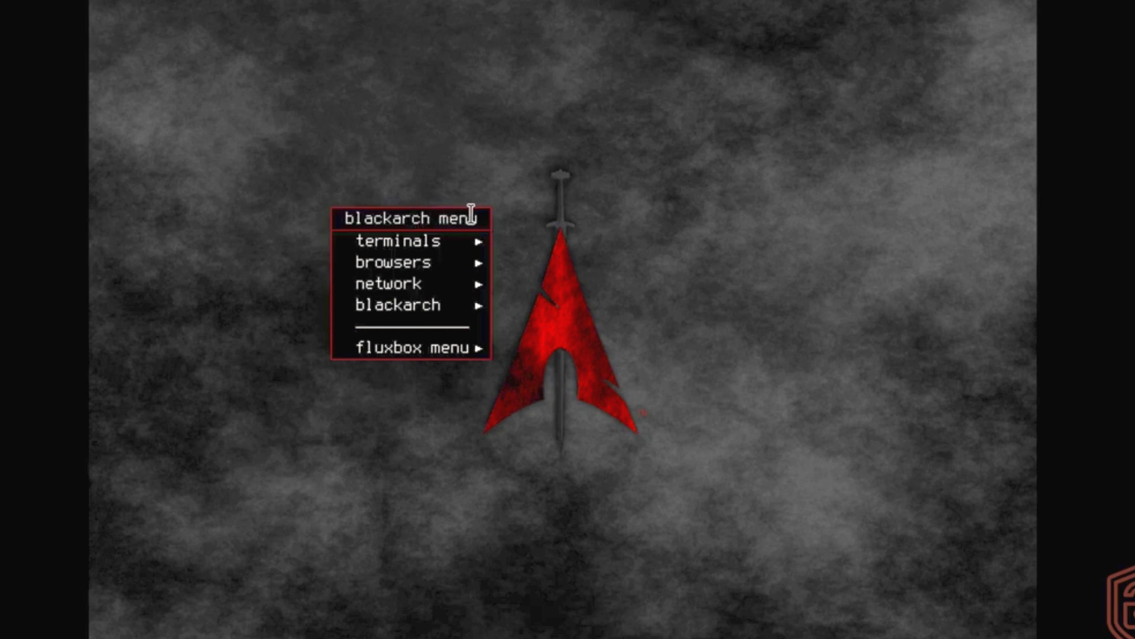
pyautogui.moveTo(463, 242)
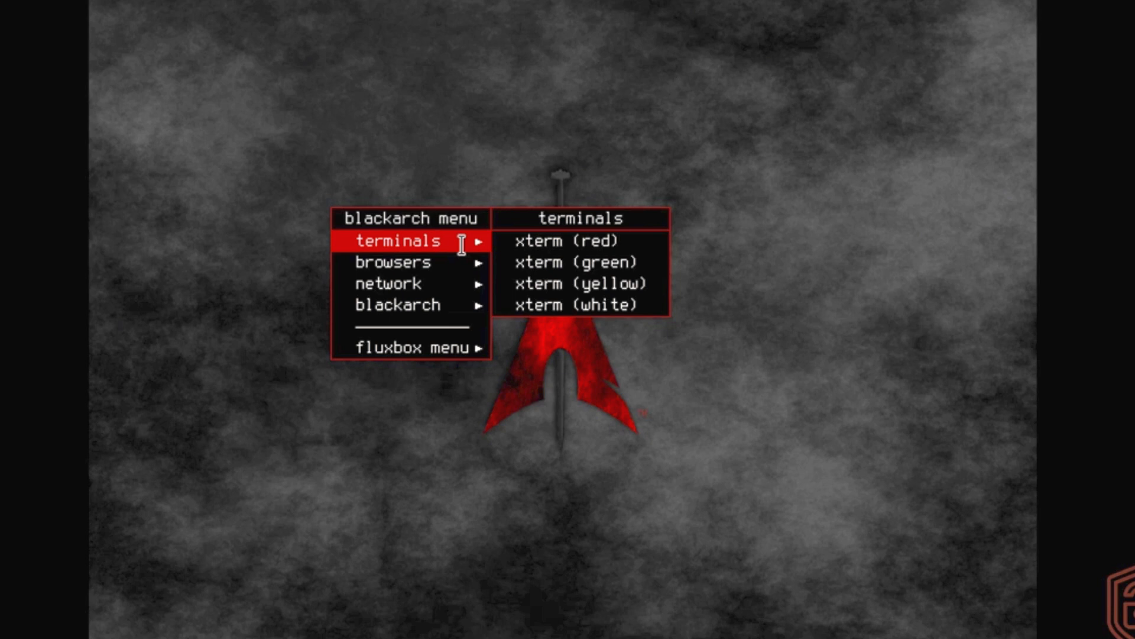
pyautogui.moveTo(463, 264)
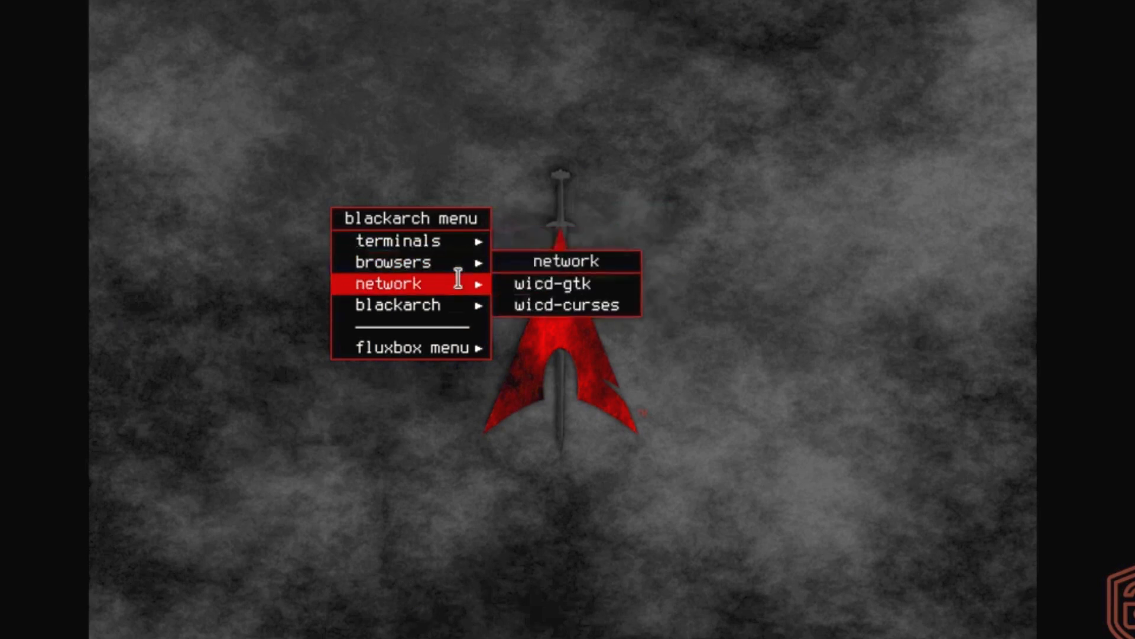
pyautogui.click(547, 275)
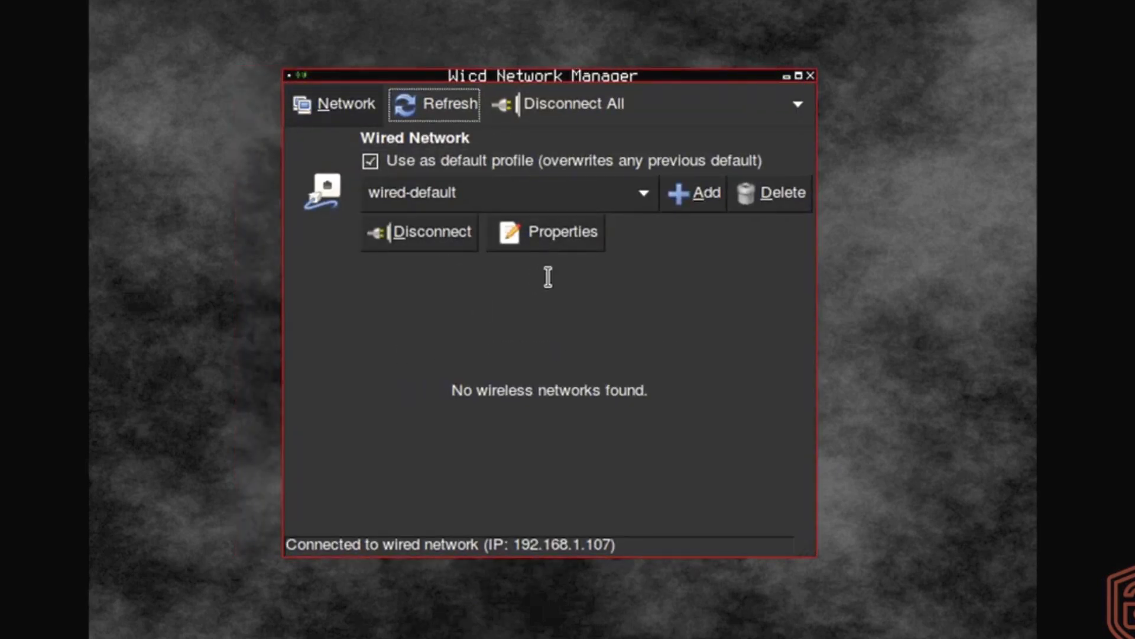
pyautogui.click(808, 75)
# Look over the BlackArch tool categories in the desktop menu and dismiss it
pyautogui.rightClick(752, 100)
pyautogui.moveTo(789, 185)
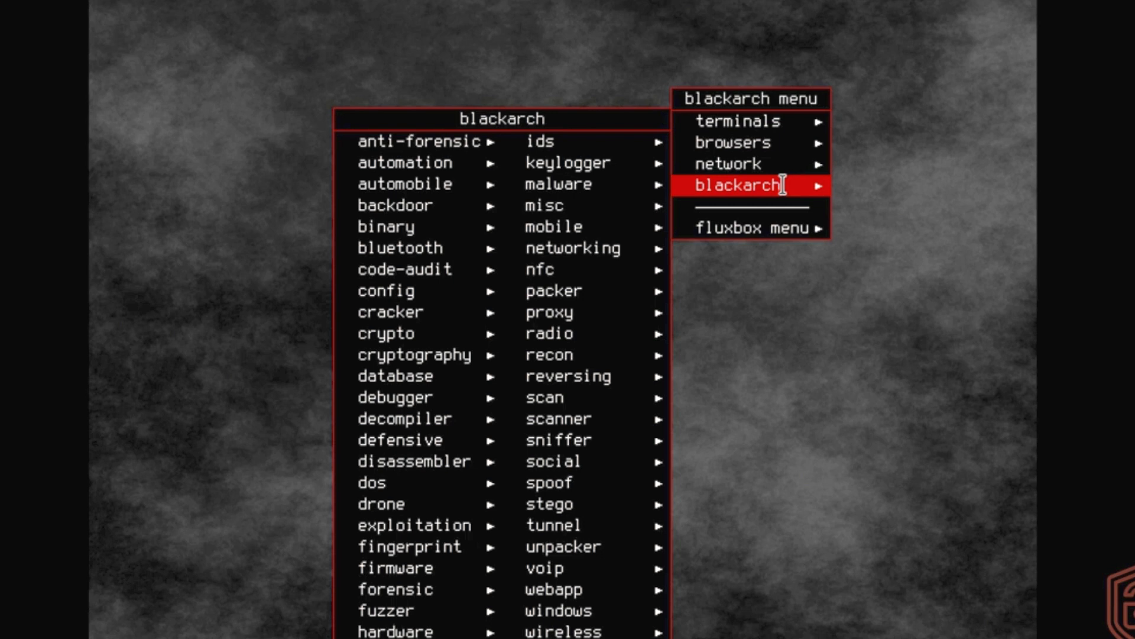
pyautogui.rightClick(928, 123)
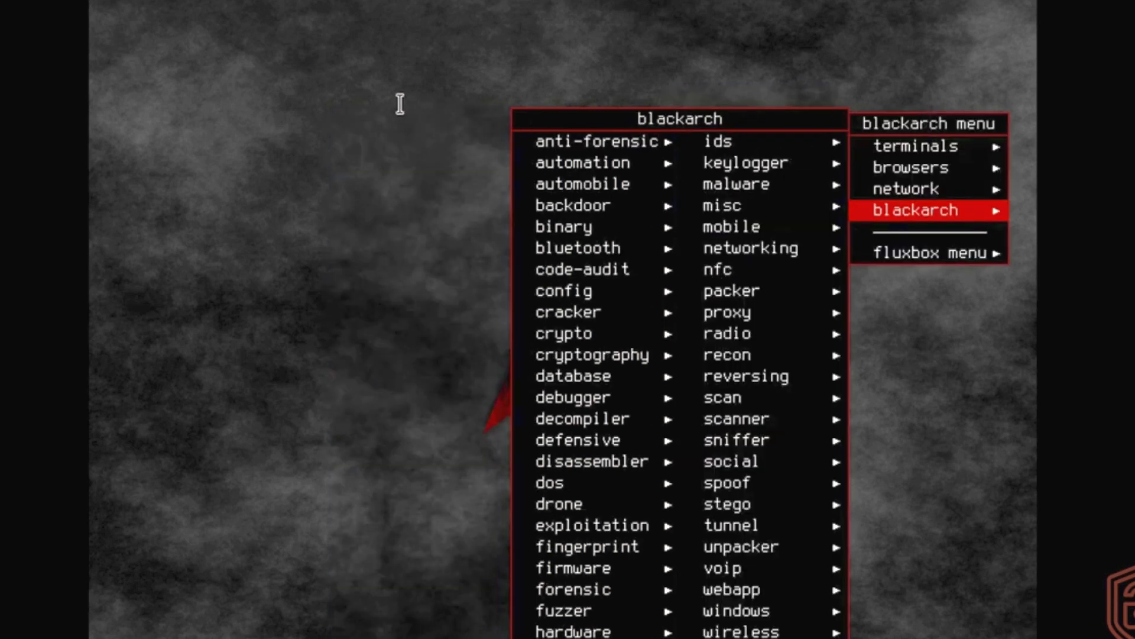
pyautogui.click(386, 99)
# Launch a red xterm terminal and maximize its window
pyautogui.rightClick(386, 99)
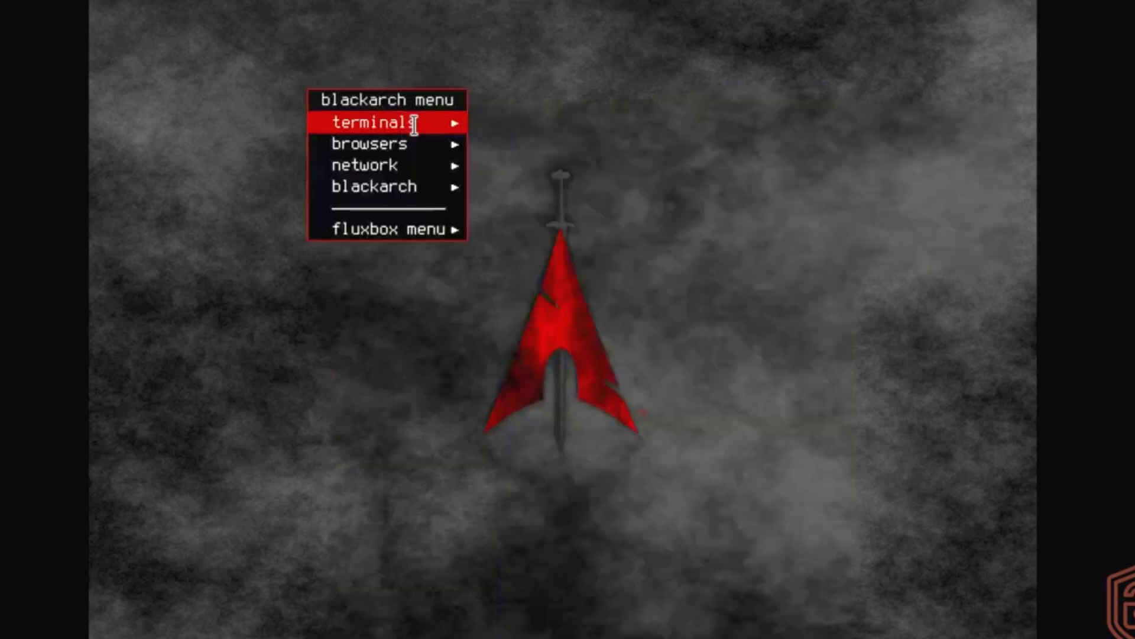
pyautogui.moveTo(436, 122)
pyautogui.click(558, 140)
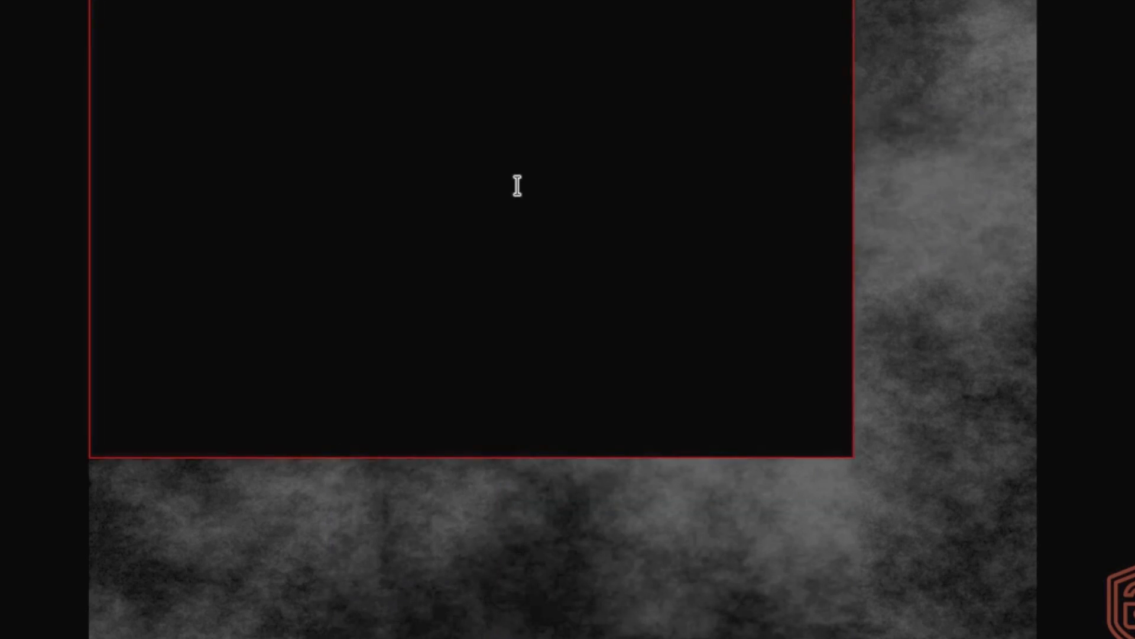
pyautogui.doubleClick(567, 2)
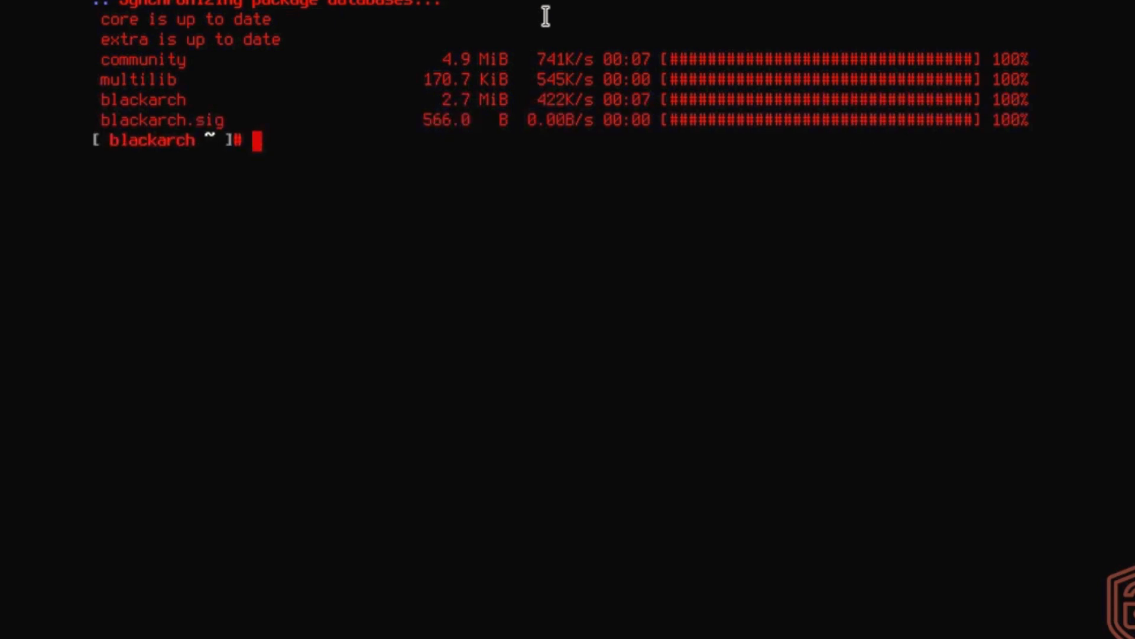
# View the installer script /usr/bin/blackarch-install in nano and exit without changing it
pyautogui.write('blackarch')
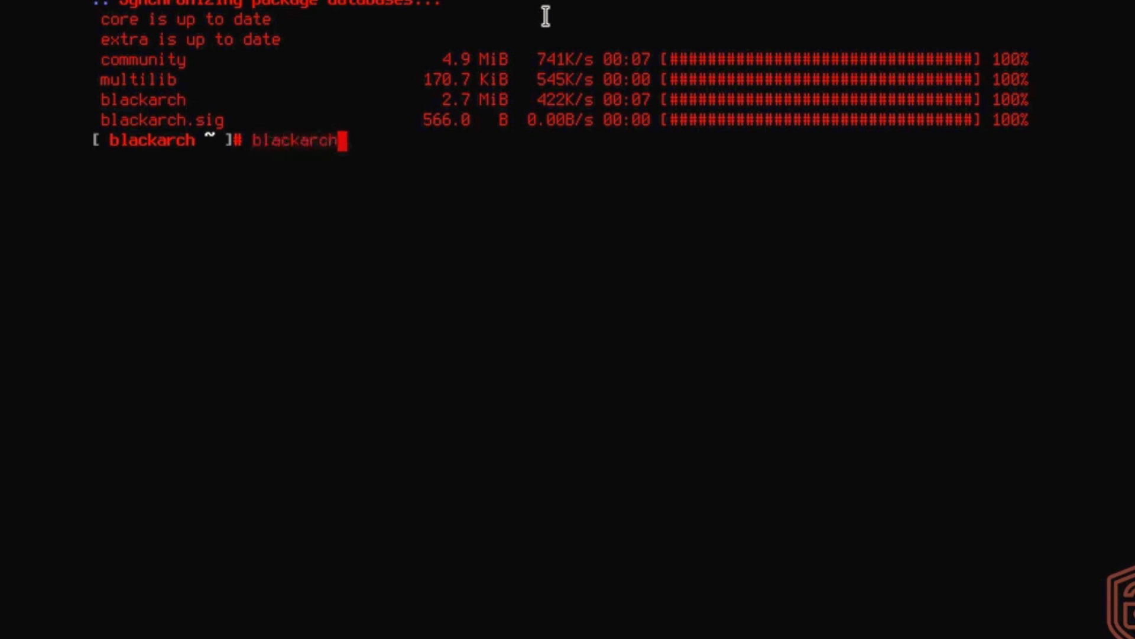
pyautogui.write('-install')
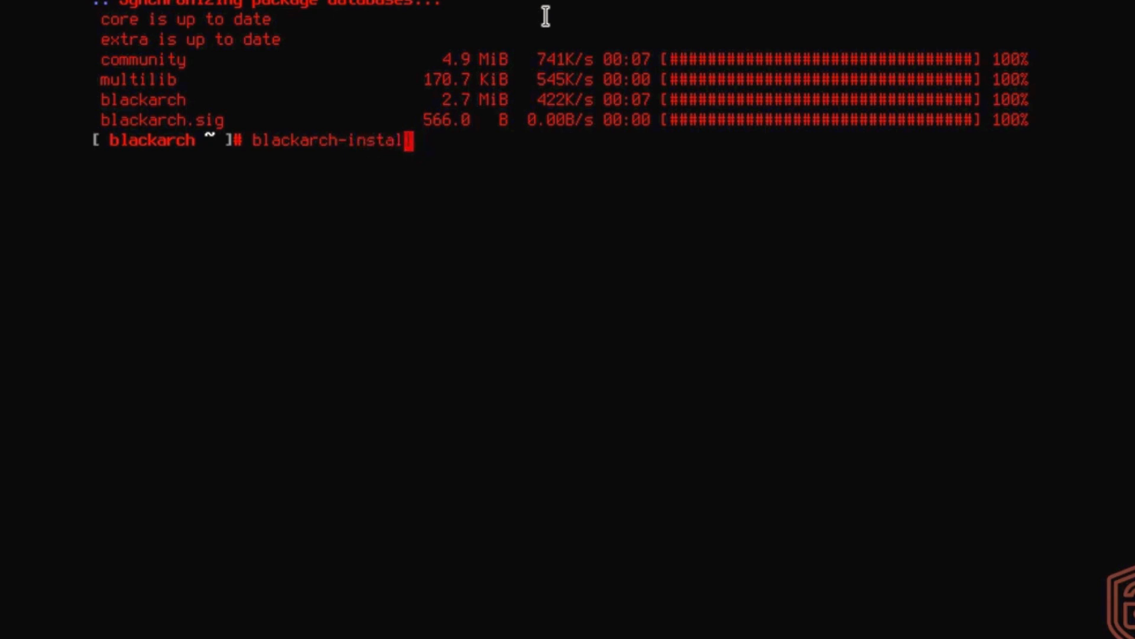
pyautogui.press('Left')
pyautogui.press('Left')
pyautogui.press('Left')
pyautogui.press('Left')
pyautogui.press('Left')
pyautogui.press('Left')
pyautogui.press('Left')
pyautogui.press('Left')
pyautogui.press('Left')
pyautogui.press('Left')
pyautogui.press('Left')
pyautogui.press('Left')
pyautogui.press('Left')
pyautogui.press('Left')
pyautogui.press('Left')
pyautogui.press('Left')
pyautogui.press('Left')
pyautogui.write('nano /')
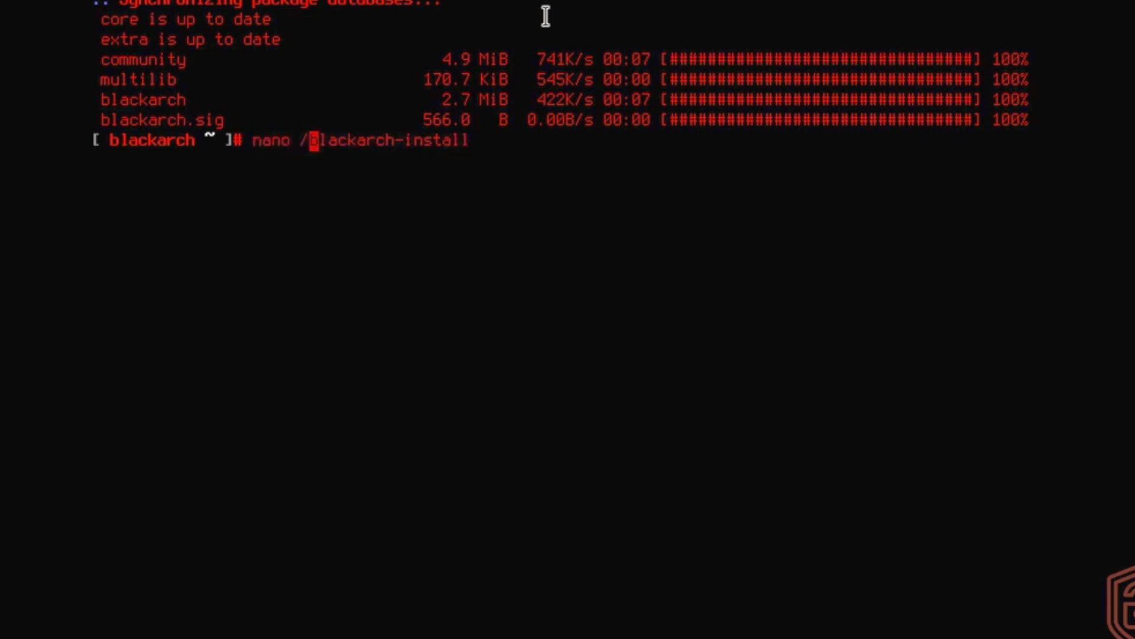
pyautogui.write('usr/bin/')
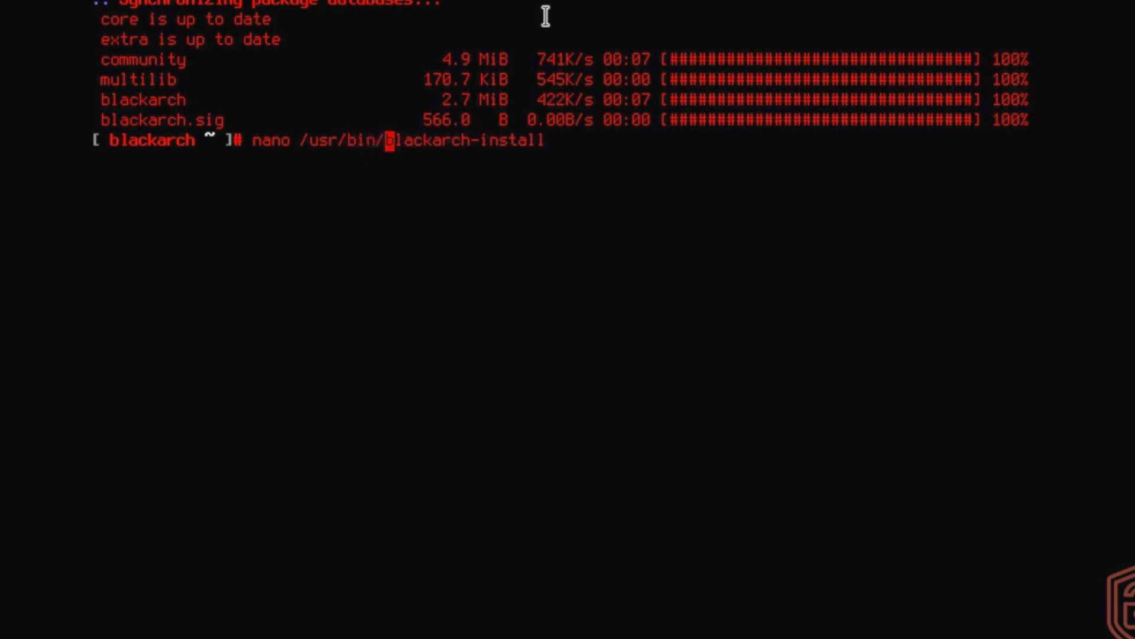
pyautogui.press('Right')
pyautogui.press('Right')
pyautogui.press('Right')
pyautogui.press('Right')
pyautogui.press('Right')
pyautogui.press('Right')
pyautogui.press('Right')
pyautogui.press('Right')
pyautogui.press('Right')
pyautogui.press('Right')
pyautogui.press('Right')
pyautogui.press('Right')
pyautogui.press('Right')
pyautogui.press('Right')
pyautogui.press('Right')
pyautogui.press('Right')
pyautogui.press('Right')
pyautogui.press('Tab')
pyautogui.press('Tab')
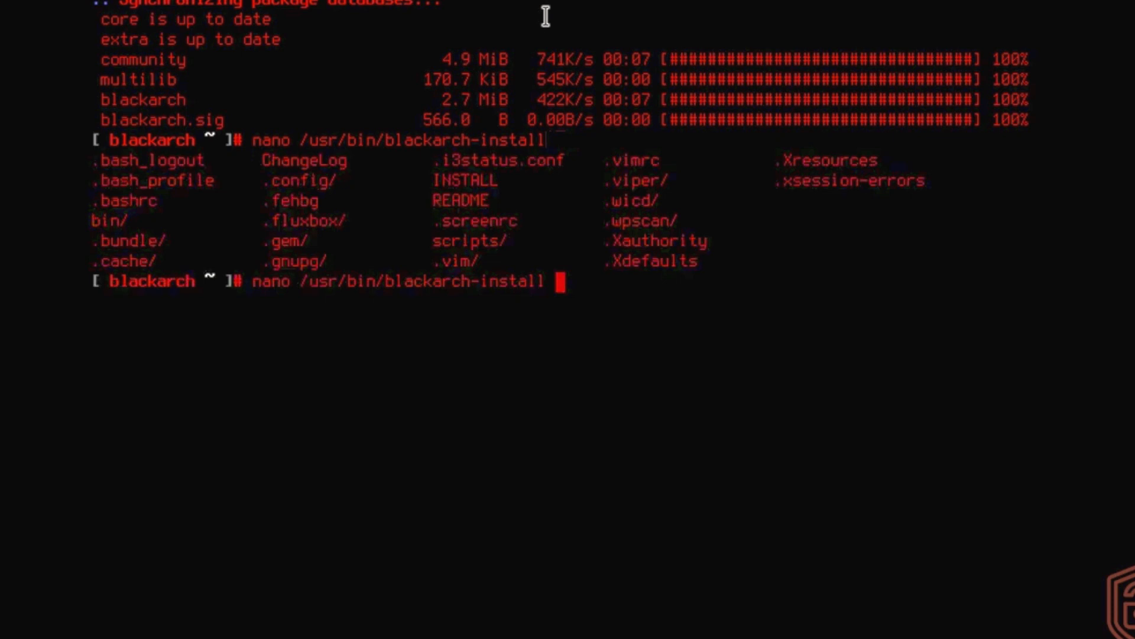
pyautogui.press('Return')
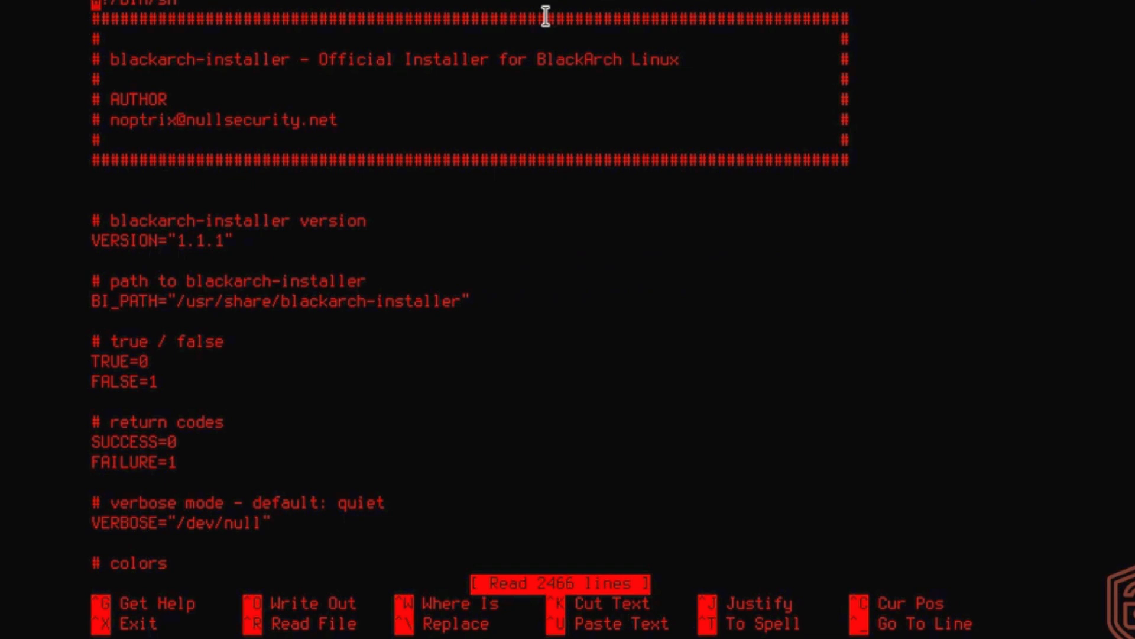
pyautogui.hotkey('ctrl', 'x')
# Run the blackarch-install command by reusing the previous nano command without its nano and path part
pyautogui.press('Up')
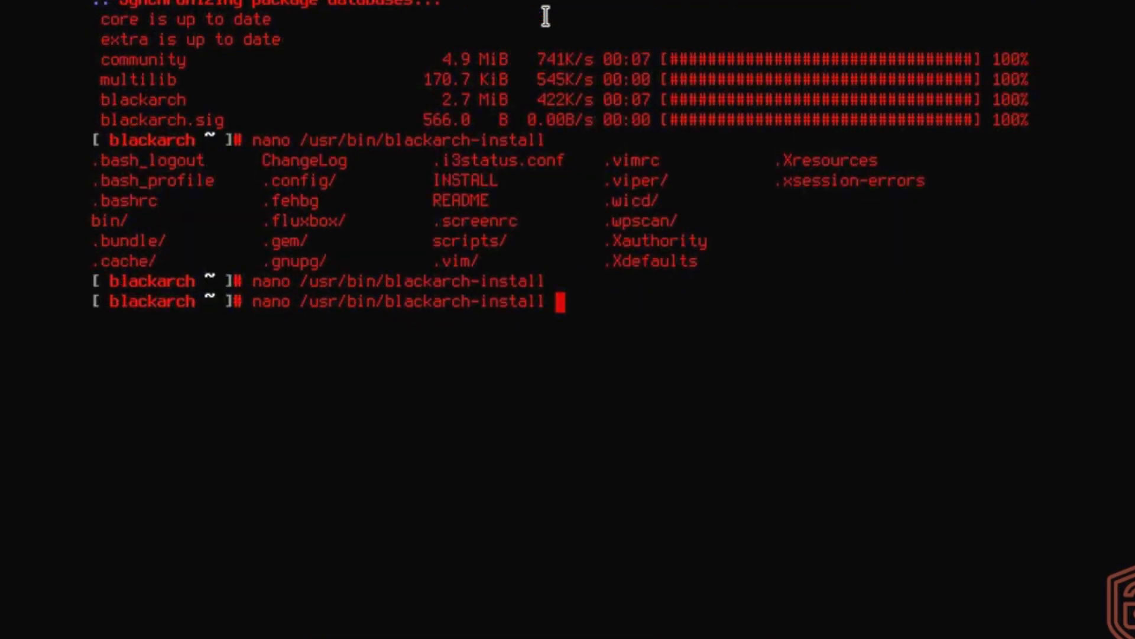
pyautogui.press('Left')
pyautogui.press('Left')
pyautogui.press('Left')
pyautogui.press('Left')
pyautogui.press('Left')
pyautogui.press('Left')
pyautogui.press('Left')
pyautogui.press('Left')
pyautogui.press('Left')
pyautogui.press('Left')
pyautogui.press('Left')
pyautogui.press('Left')
pyautogui.press('Left')
pyautogui.press('Left')
pyautogui.press('Left')
pyautogui.press('Left')
pyautogui.press('BackSpace')
pyautogui.press('BackSpace')
pyautogui.press('BackSpace')
pyautogui.press('BackSpace')
pyautogui.press('BackSpace')
pyautogui.press('BackSpace')
pyautogui.press('BackSpace')
pyautogui.press('BackSpace')
pyautogui.press('BackSpace')
pyautogui.press('BackSpace')
pyautogui.press('BackSpace')
pyautogui.press('BackSpace')
pyautogui.press('BackSpace')
pyautogui.press('BackSpace')
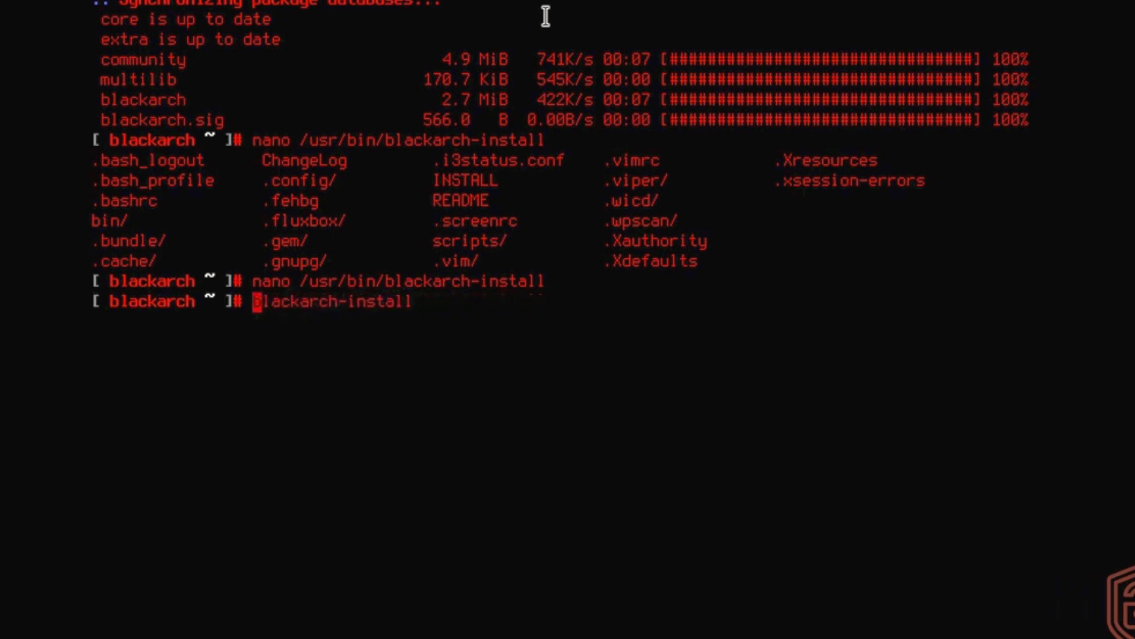
pyautogui.press('Return')
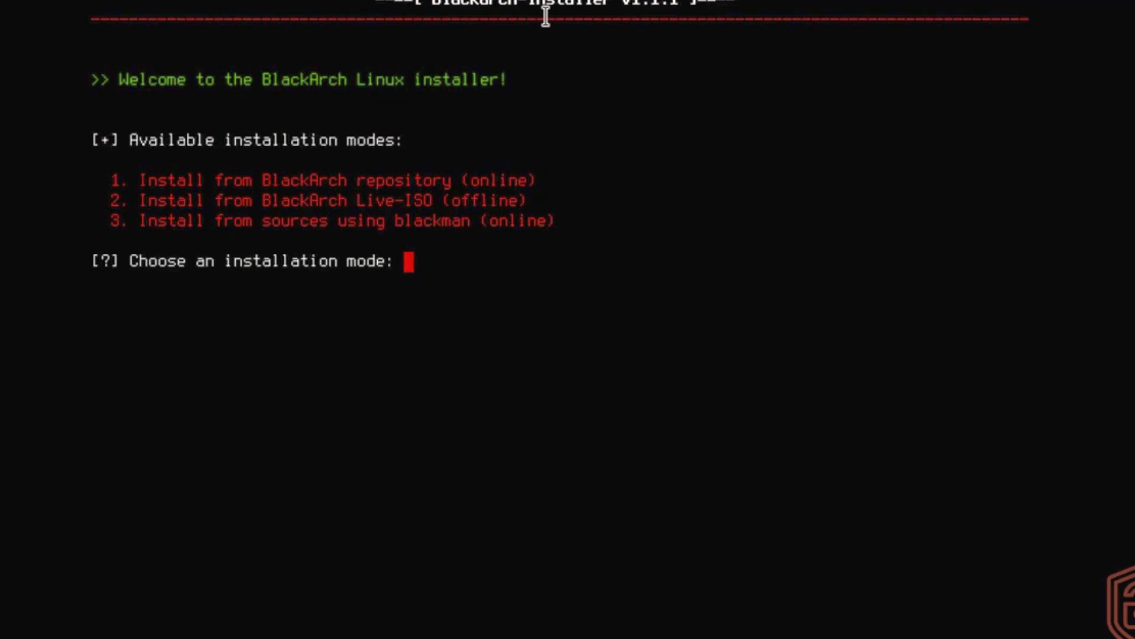
# Review the installation modes, choose option 2, Install from BlackArch Live-ISO (offline), and set the output mode to 2, Verbose
pyautogui.doubleClick(359, 180)
pyautogui.click(358, 181)
pyautogui.tripleClick(359, 180)
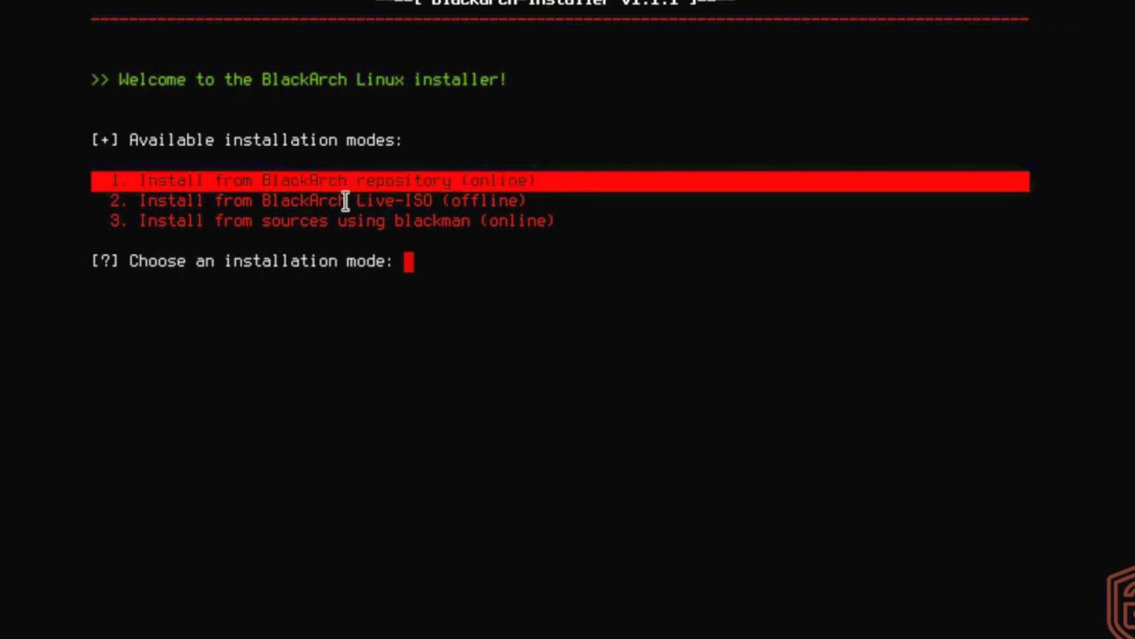
pyautogui.doubleClick(346, 201)
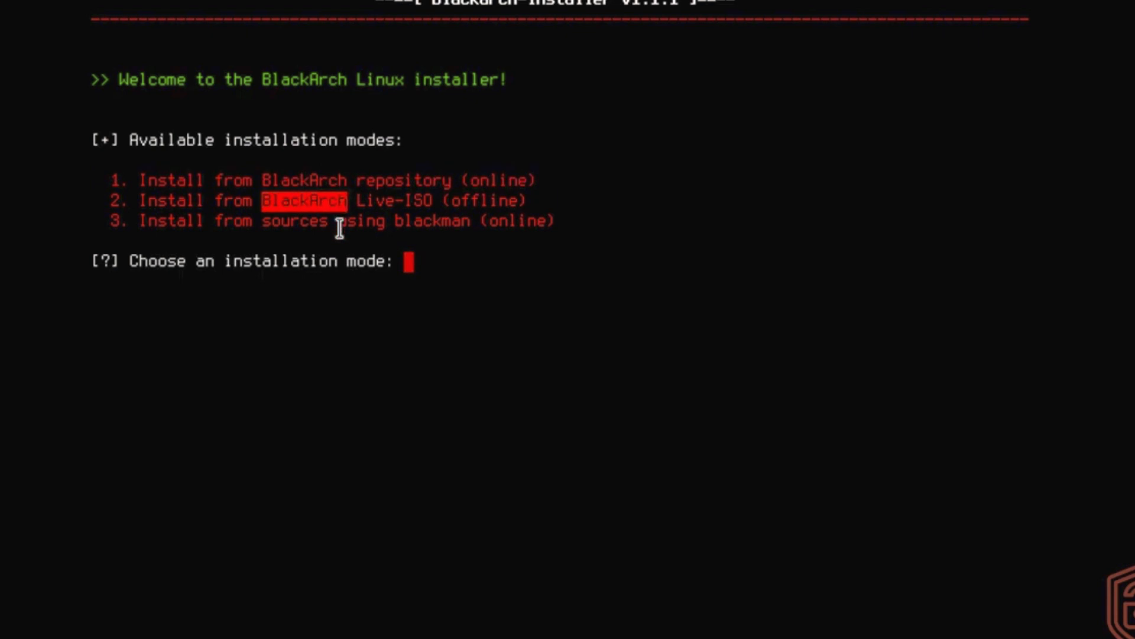
pyautogui.click(458, 262)
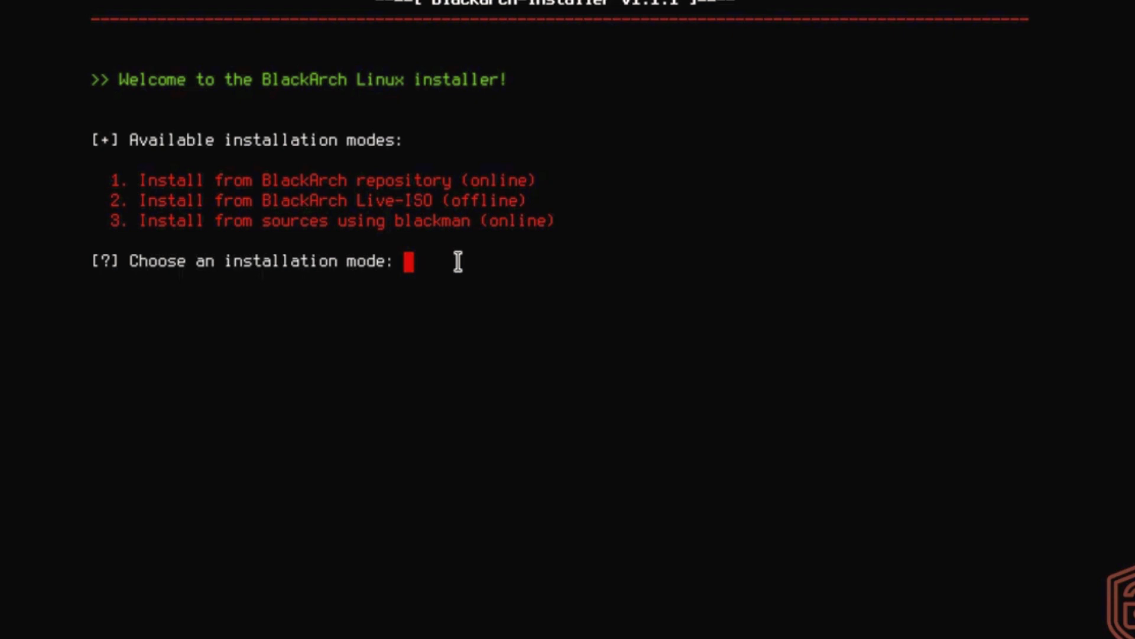
pyautogui.write('2')
pyautogui.press('Return')
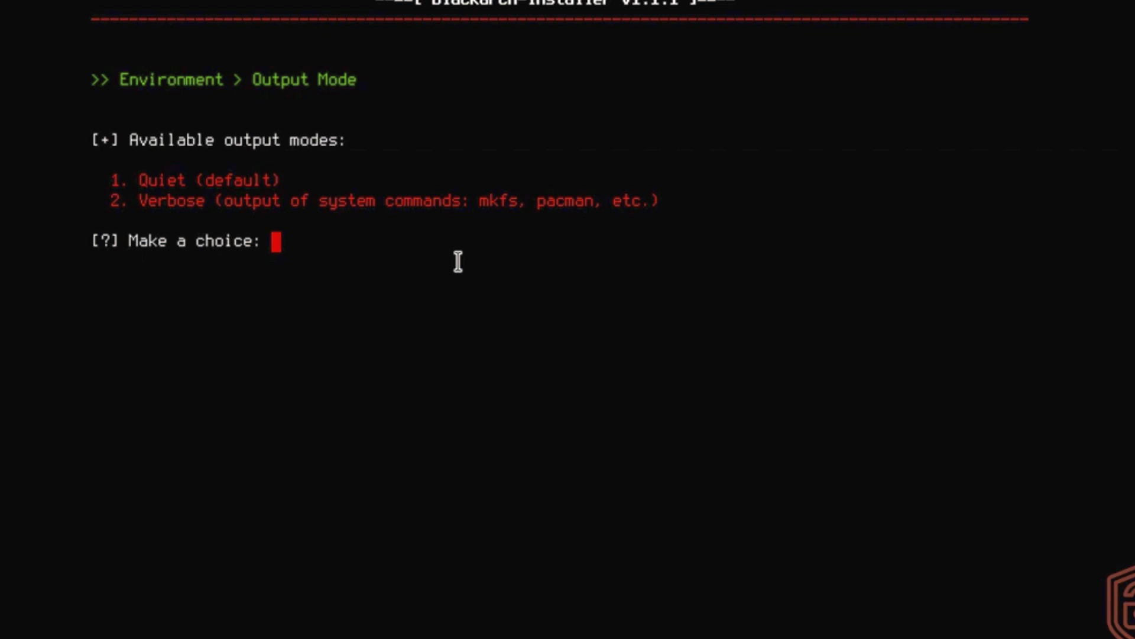
pyautogui.write('2')
pyautogui.press('Return')
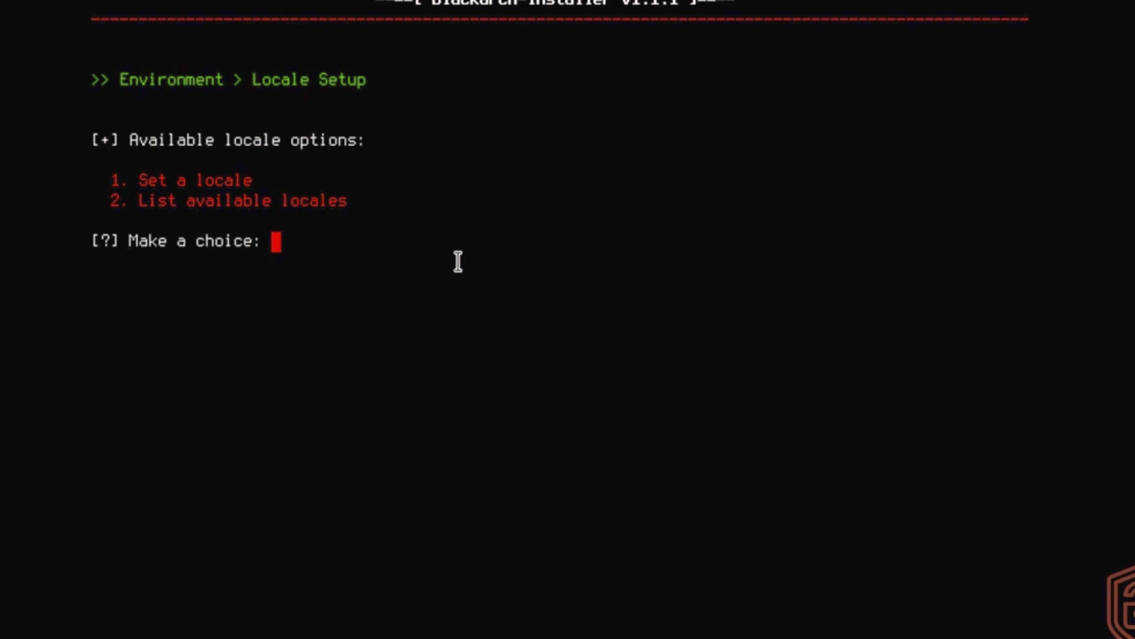
# Set the locale to the default en_US.UTF-8 and the keymap to the default us
pyautogui.write('1')
pyautogui.press('Return')
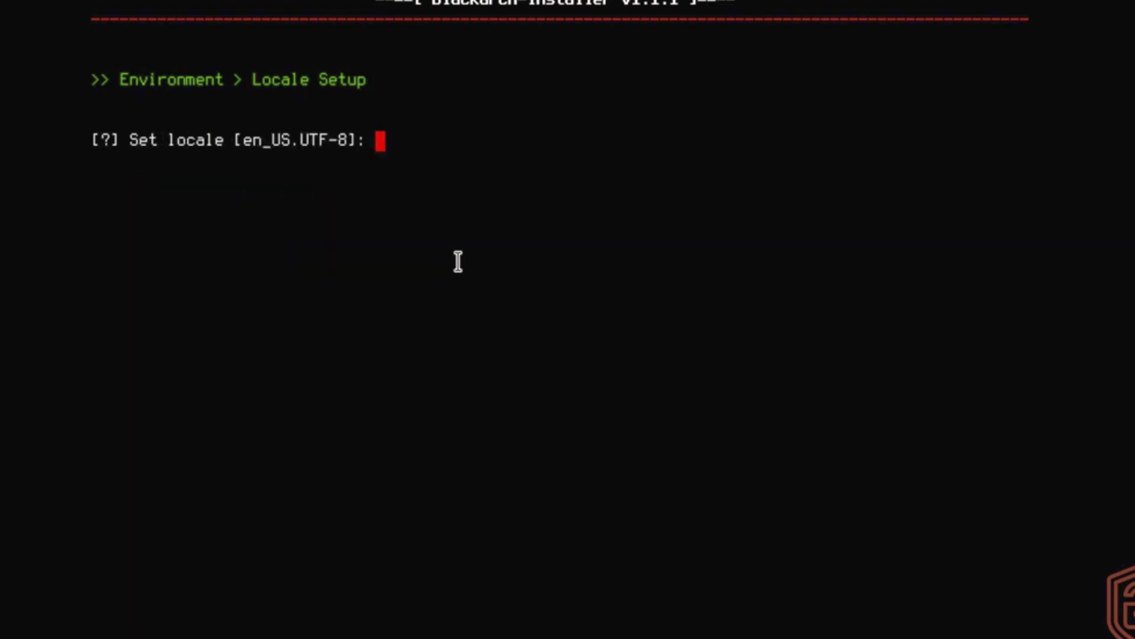
pyautogui.press('Return')
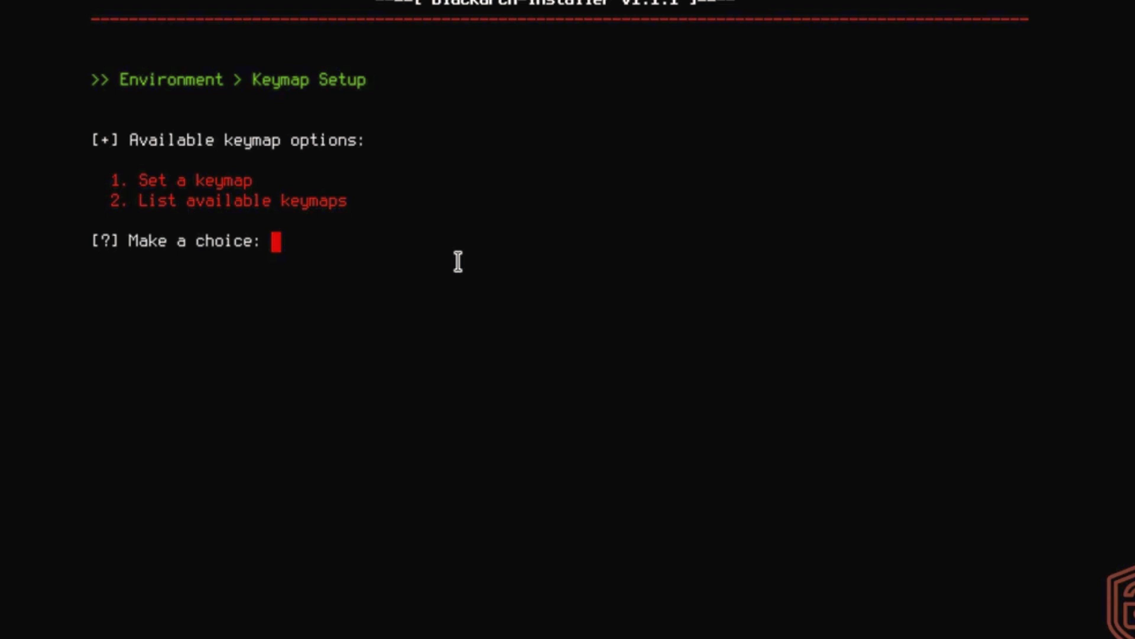
pyautogui.write('1')
pyautogui.press('Return')
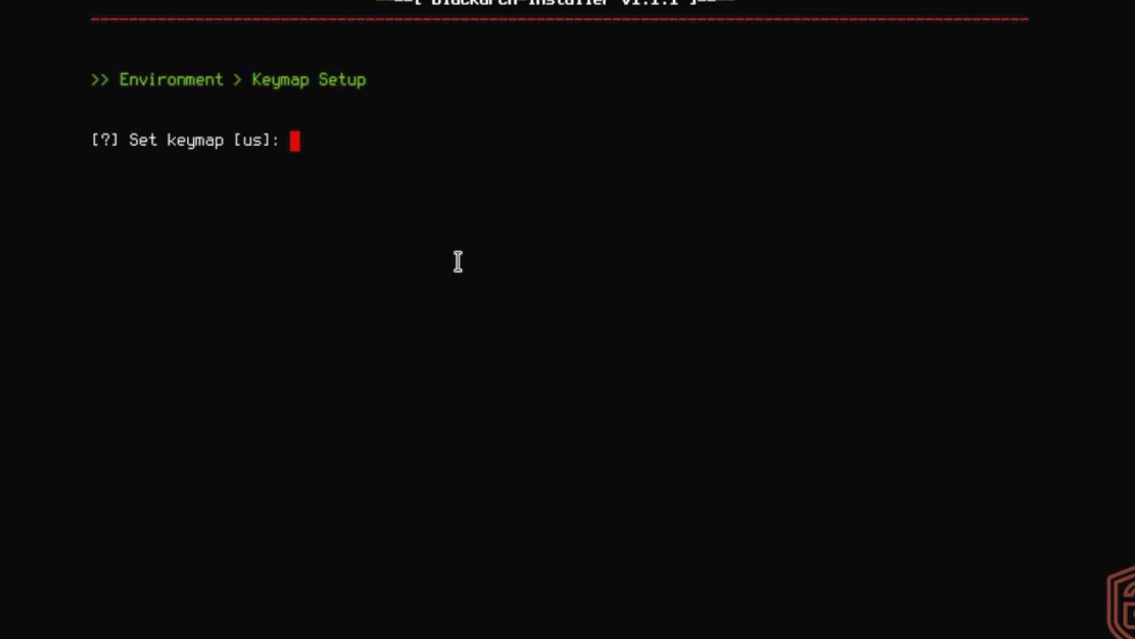
pyautogui.press('Return')
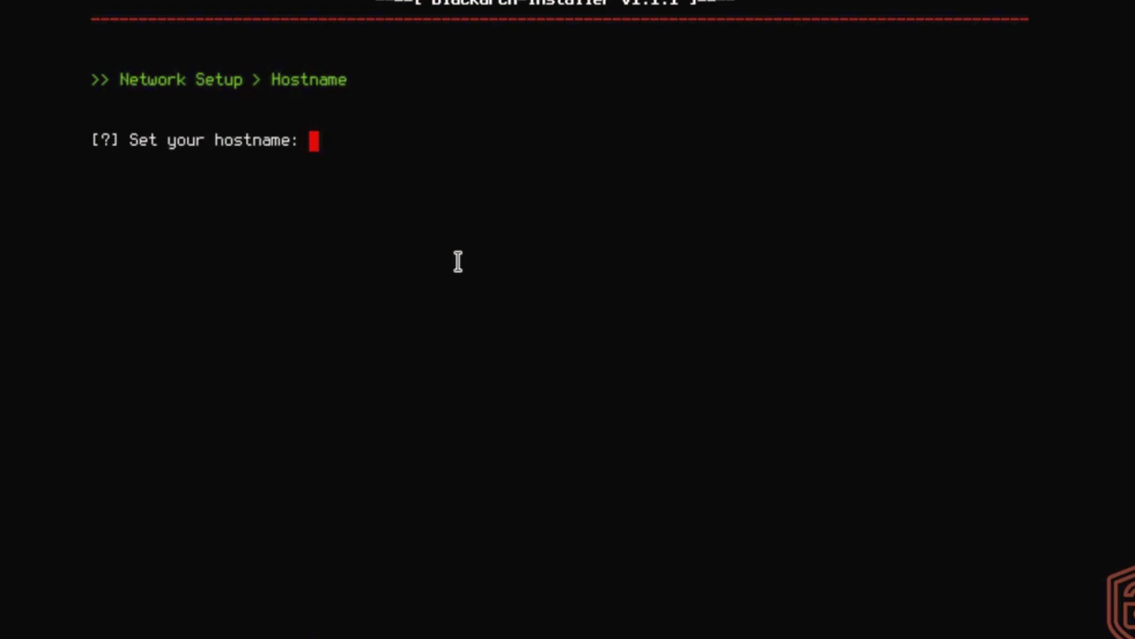
# Set the hostname of the new system to blackbox
pyautogui.write('b')
pyautogui.write('lackarch')
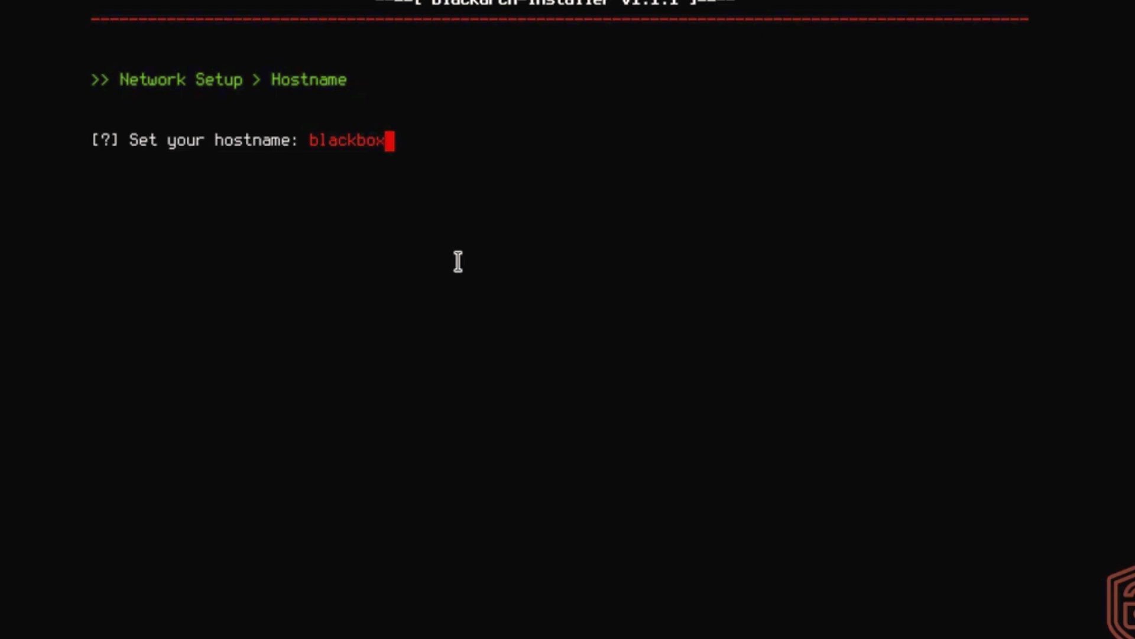
pyautogui.press('Return')
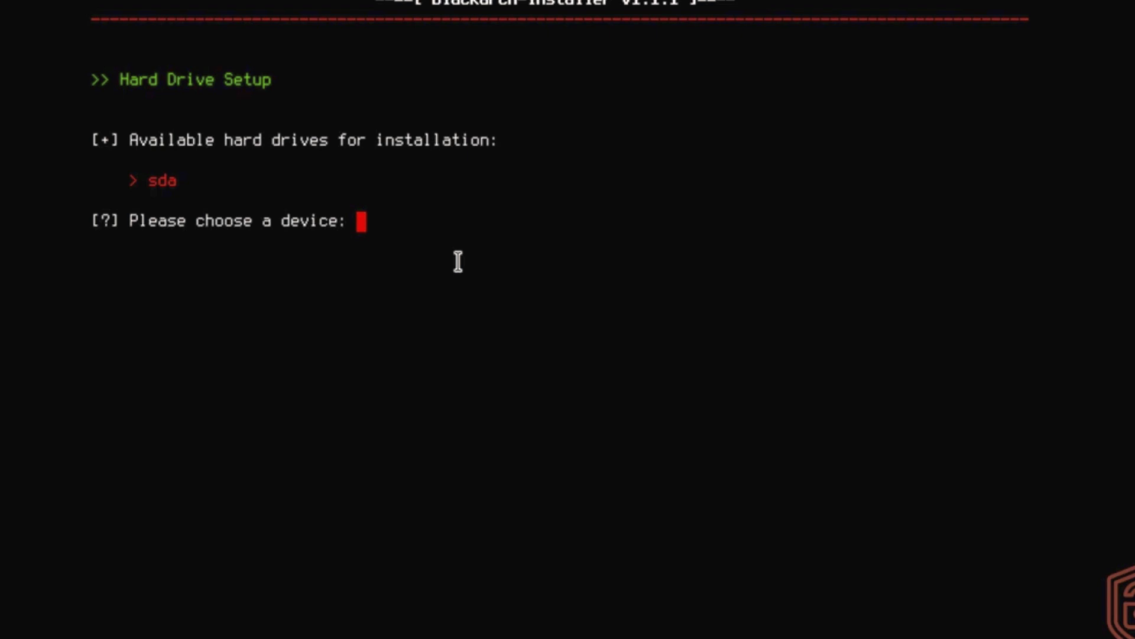
# Choose sda as the installation drive and decline installing alongside Windows or another OS
pyautogui.write('sda')
pyautogui.press('Return')
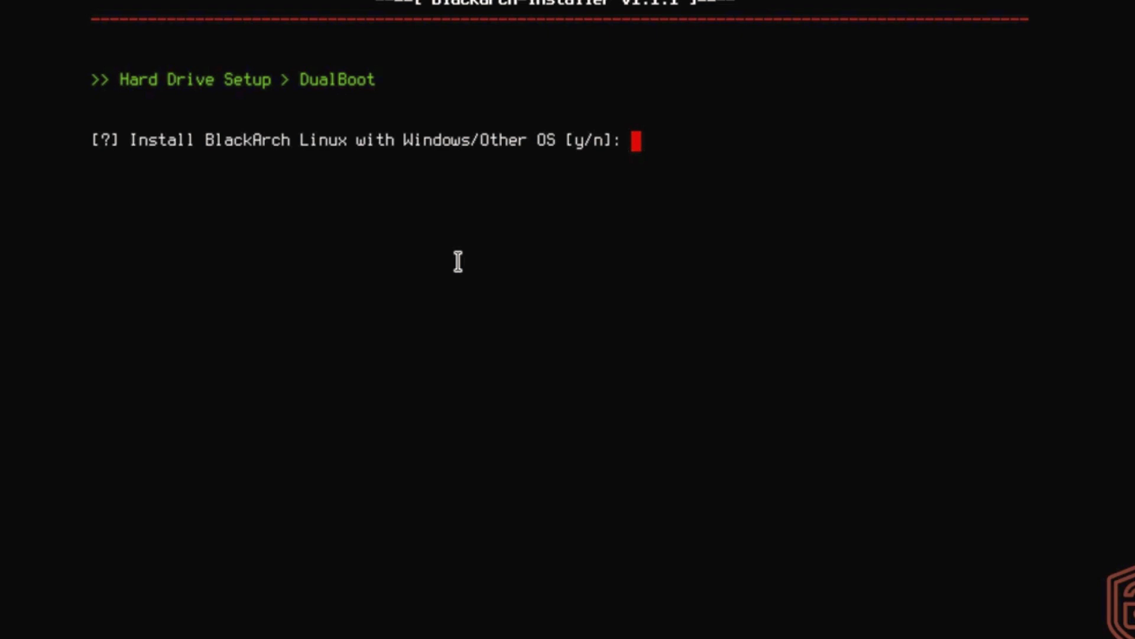
pyautogui.write('n')
pyautogui.press('Return')
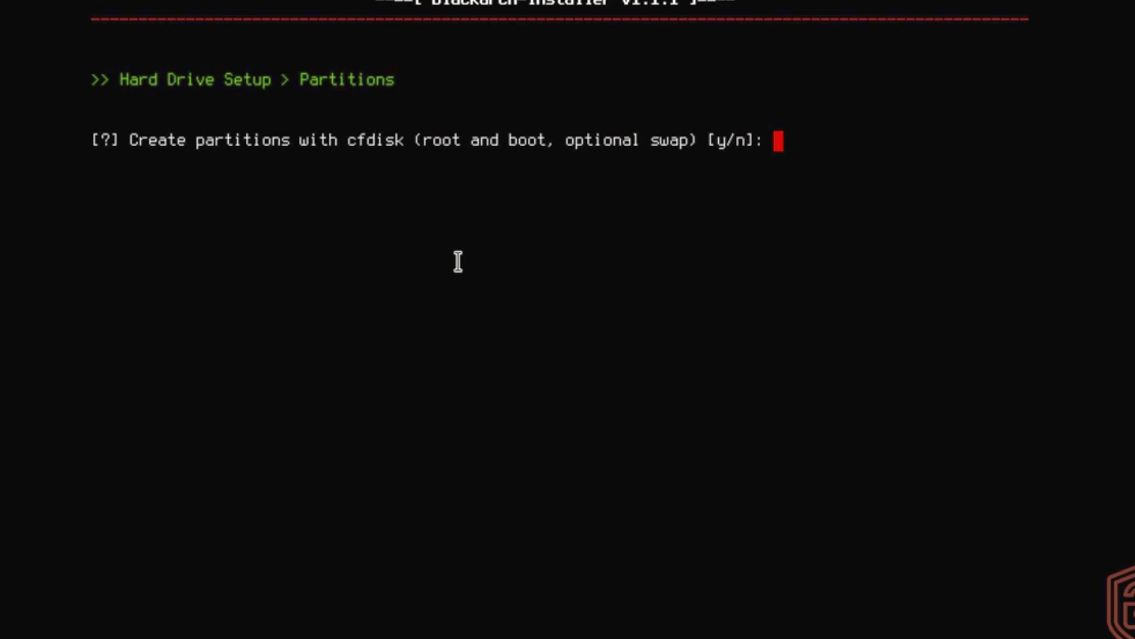
# Agree to partition with cfdisk from a zeroed partition table and select the dos label type
pyautogui.write('y')
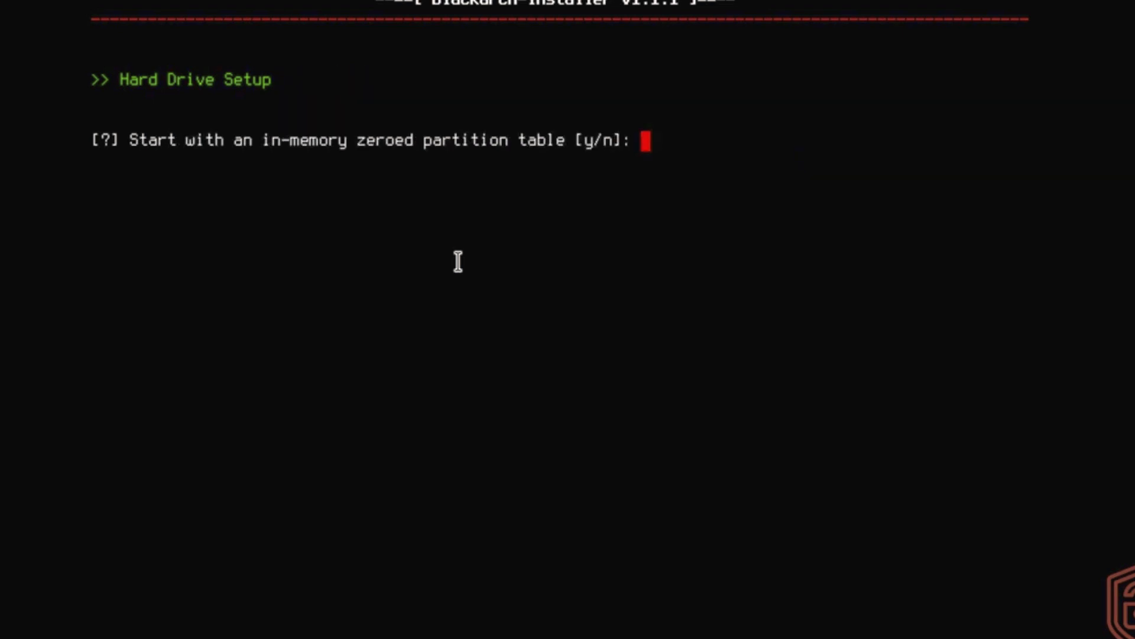
pyautogui.write('y')
pyautogui.press('Return')
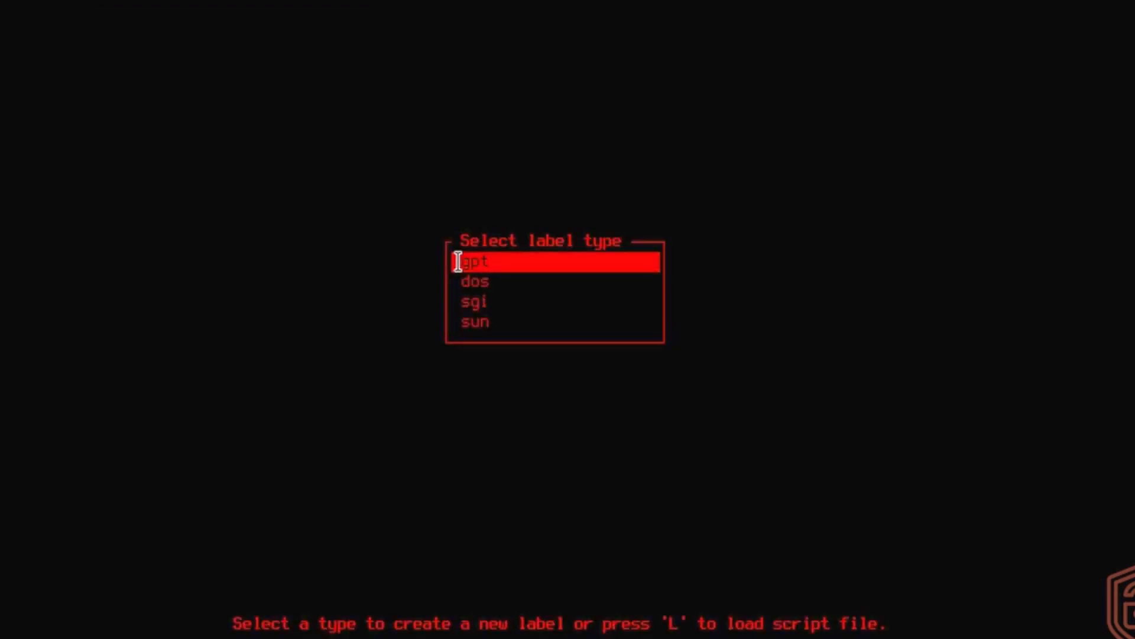
pyautogui.press('Down')
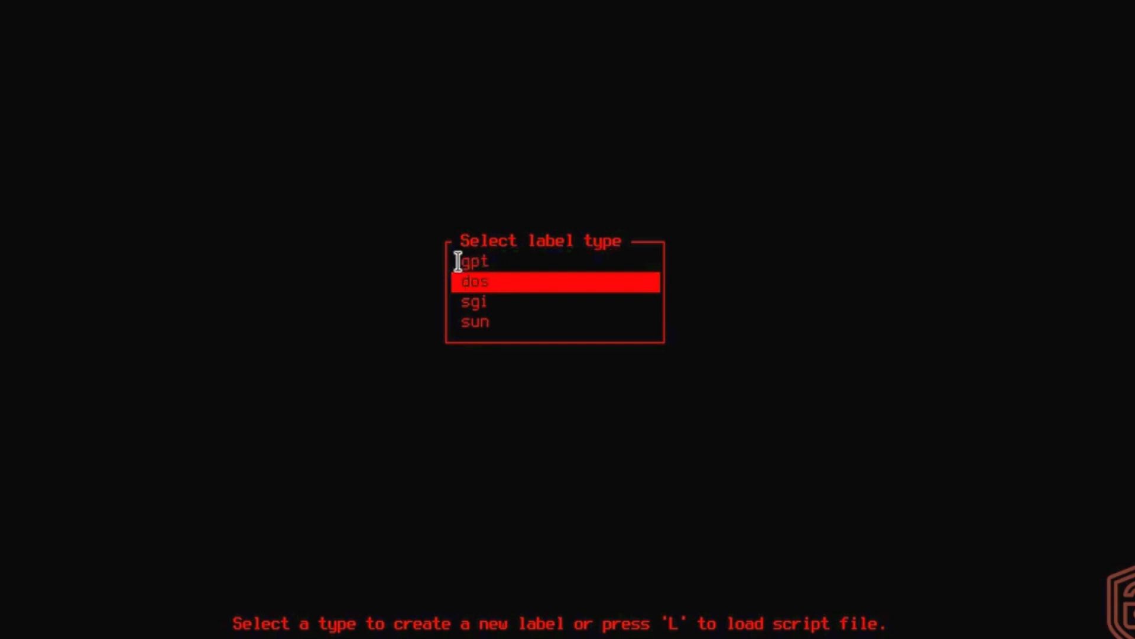
pyautogui.press('Return')
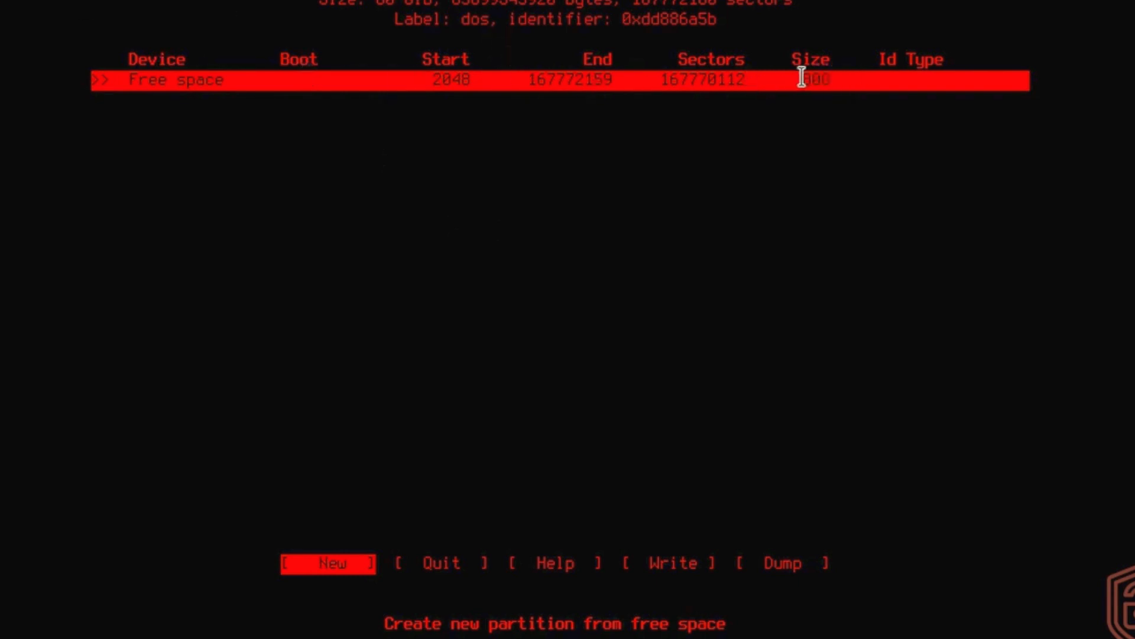
pyautogui.moveTo(800, 77); pyautogui.dragTo(837, 77)
pyautogui.click(849, 211)
pyautogui.moveTo(822, 81); pyautogui.dragTo(821, 223)
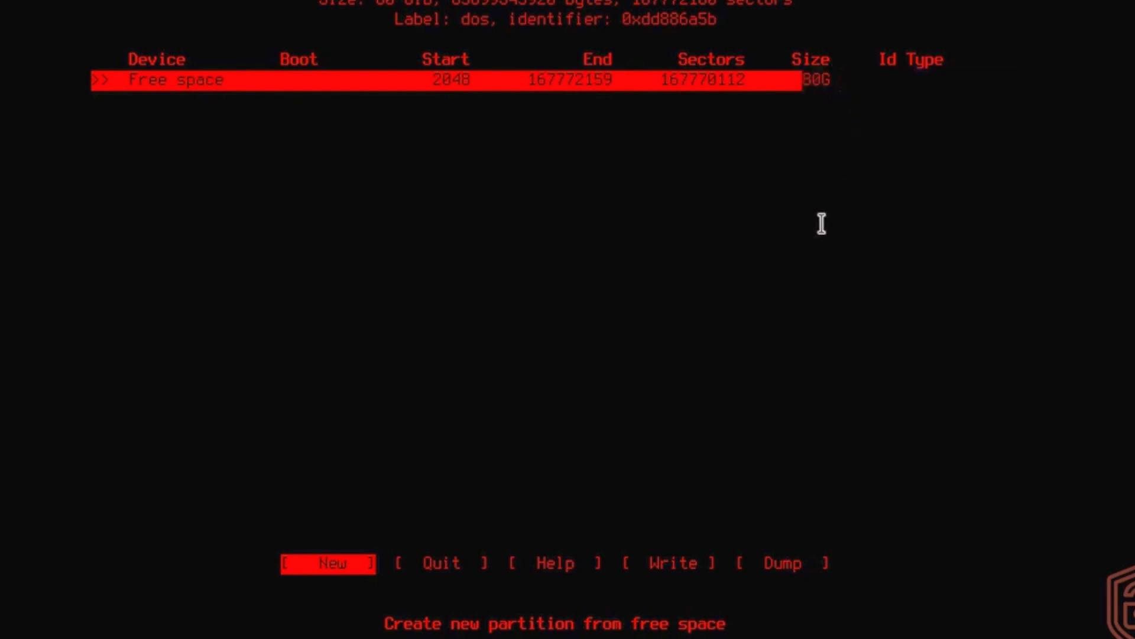
pyautogui.click(962, 79)
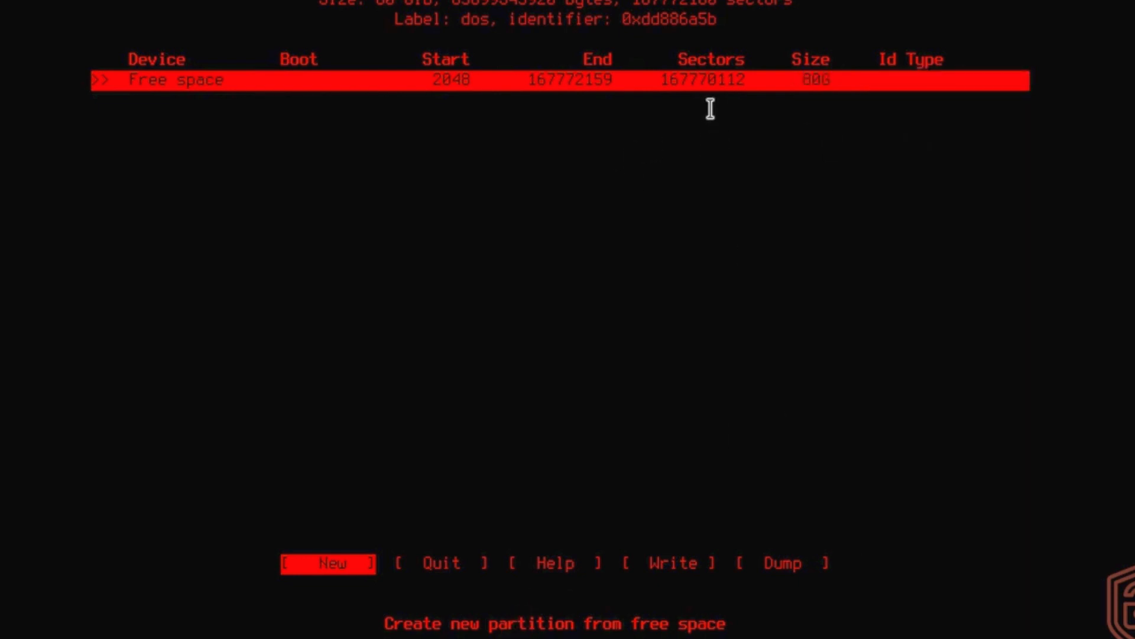
# Create a new 500M primary partition from the free space on sda
pyautogui.press('Return')
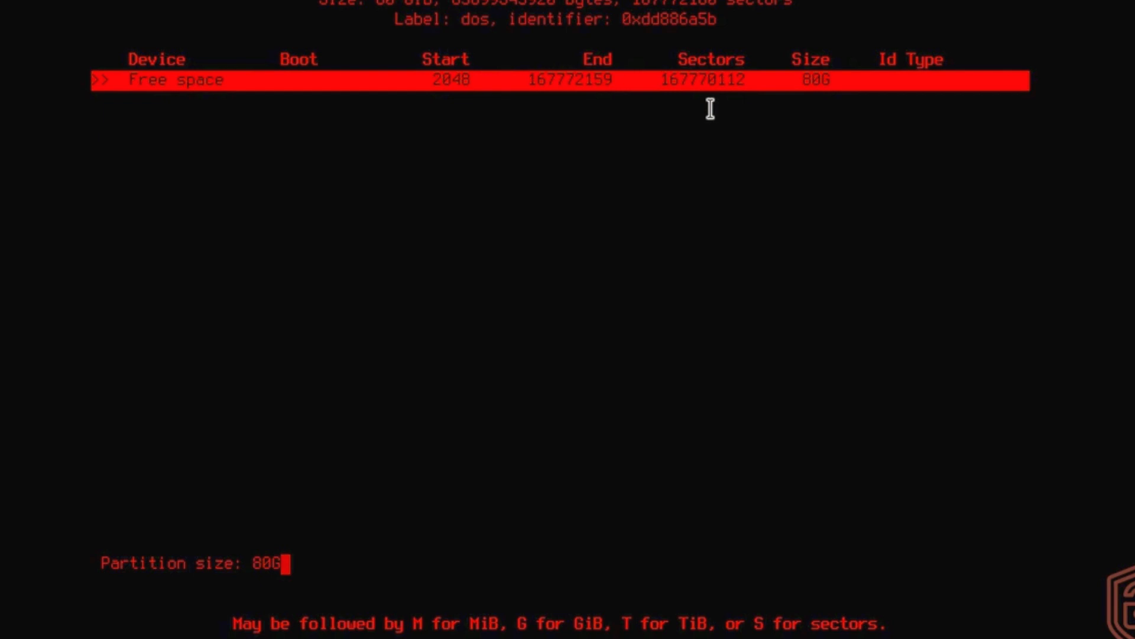
pyautogui.press('BackSpace')
pyautogui.press('BackSpace')
pyautogui.press('BackSpace')
pyautogui.write('500m')
pyautogui.press('BackSpace')
pyautogui.write('M')
pyautogui.moveTo(233, 624); pyautogui.dragTo(587, 622)
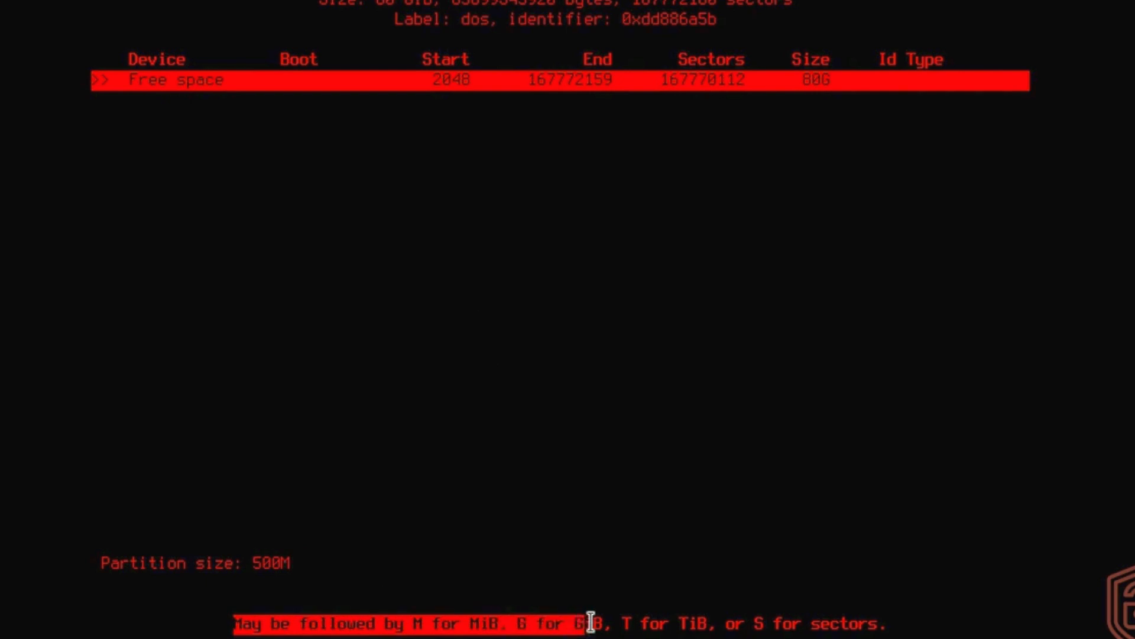
pyautogui.moveTo(683, 567); pyautogui.dragTo(670, 556)
pyautogui.click(670, 557)
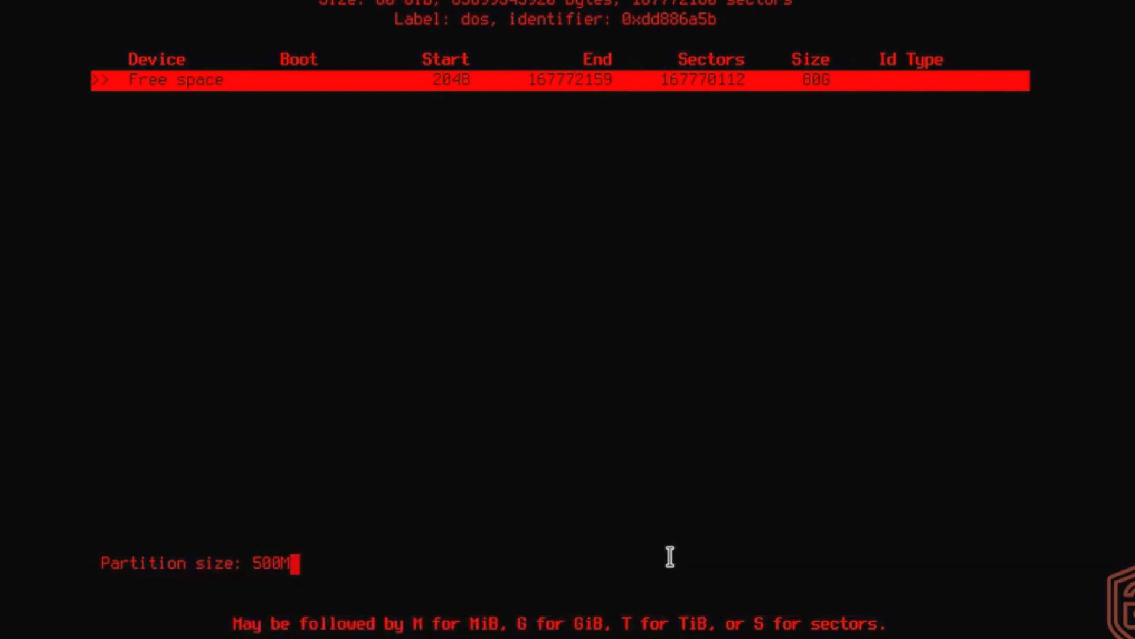
pyautogui.press('Return')
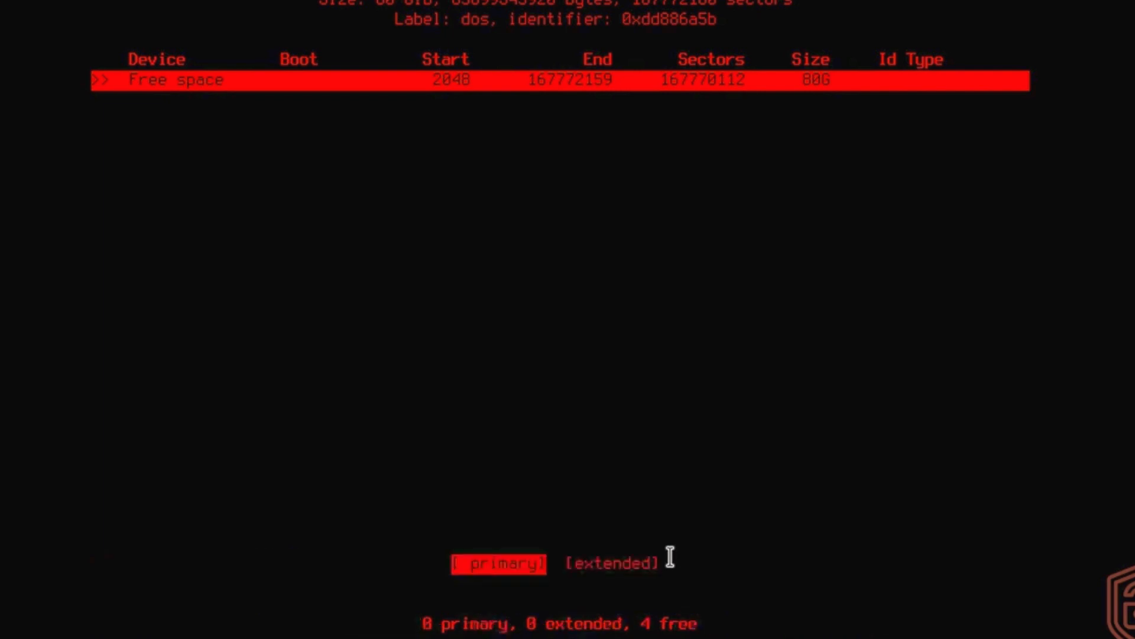
pyautogui.press('Return')
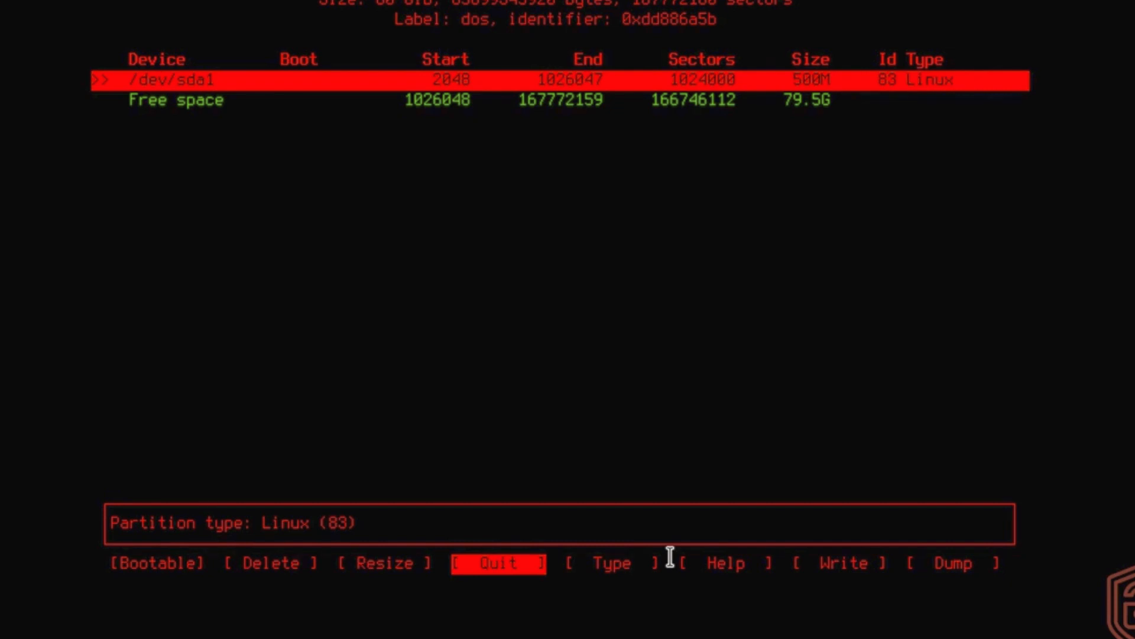
# Turn on the bootable flag for the 500M partition /dev/sda1
pyautogui.press('Left')
pyautogui.press('Left')
pyautogui.press('Left')
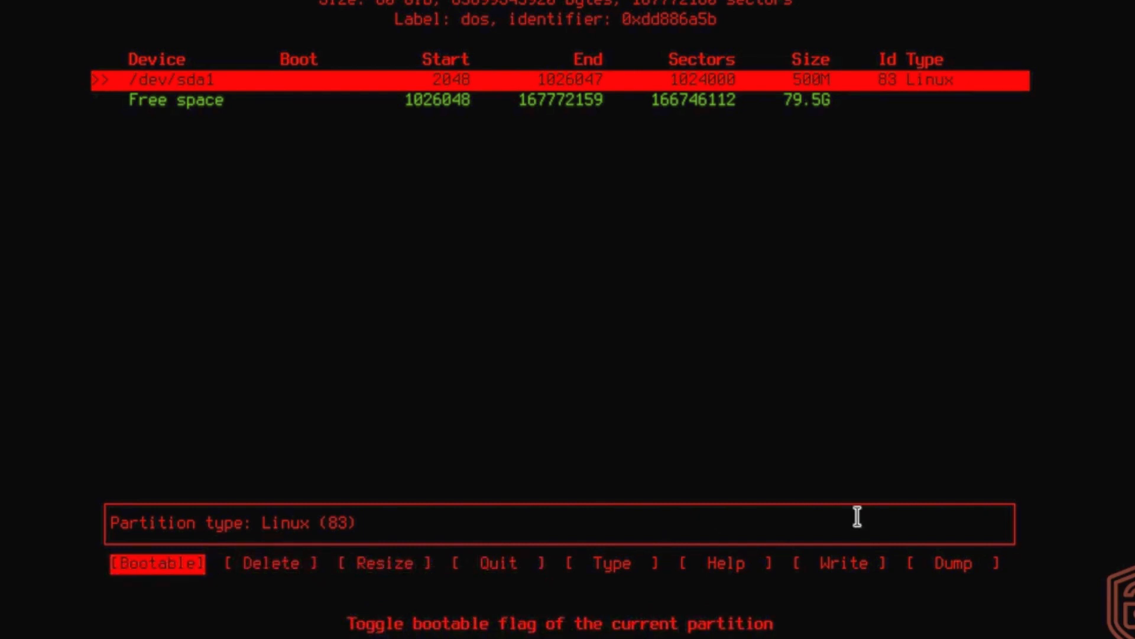
pyautogui.press('Return')
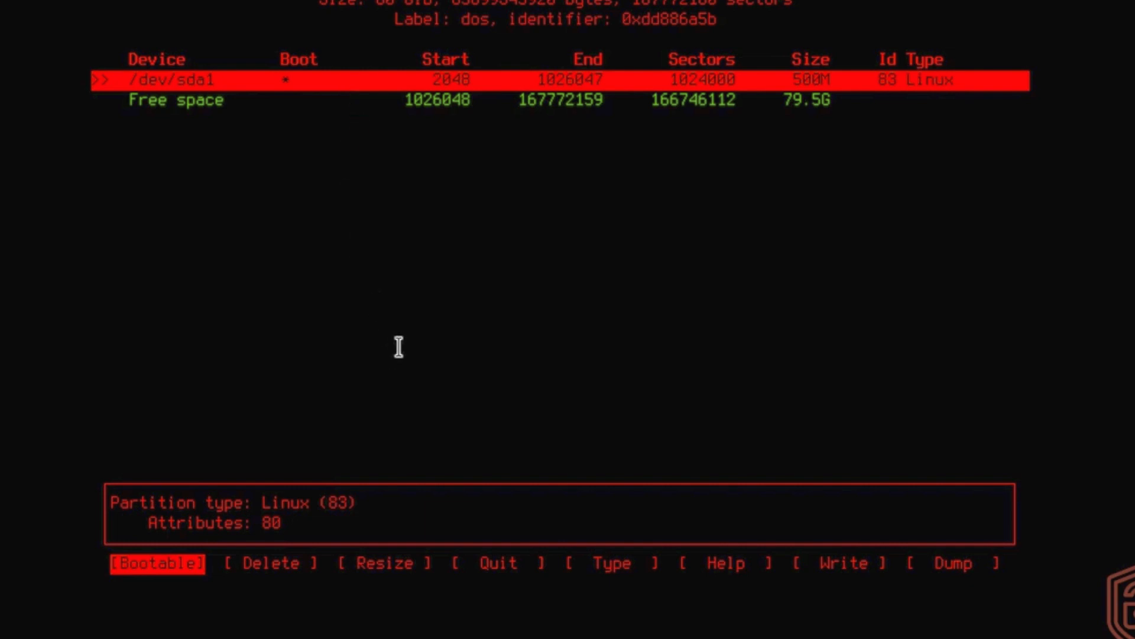
# Select the remaining free space below /dev/sda1 and the option to create a new partition from it
pyautogui.press('Down')
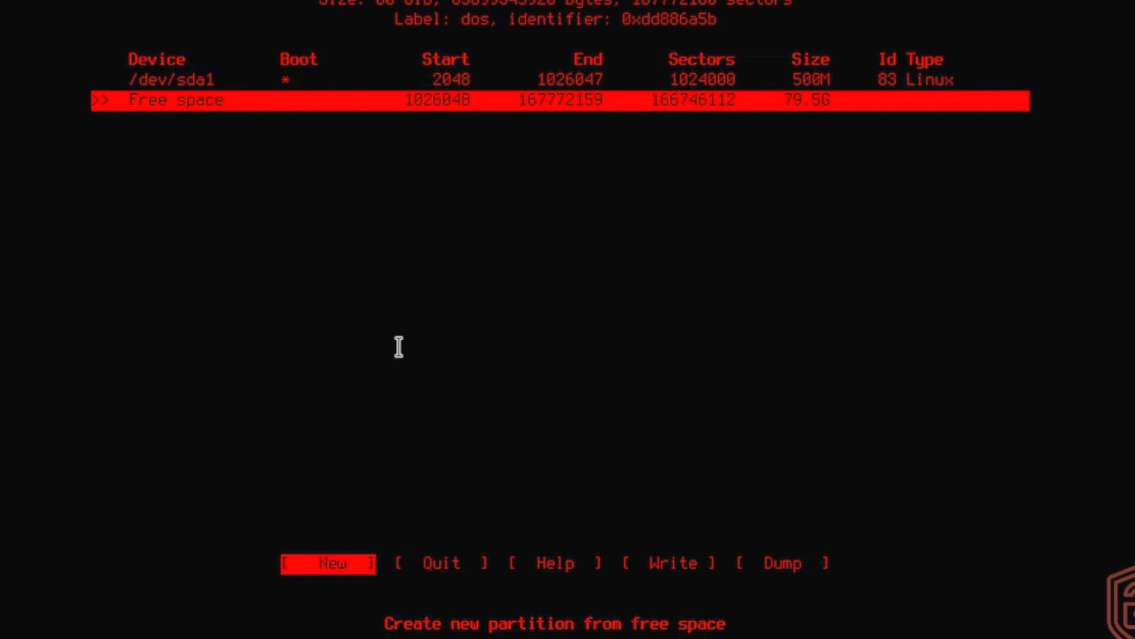
pyautogui.press('Right')
pyautogui.press('Left')
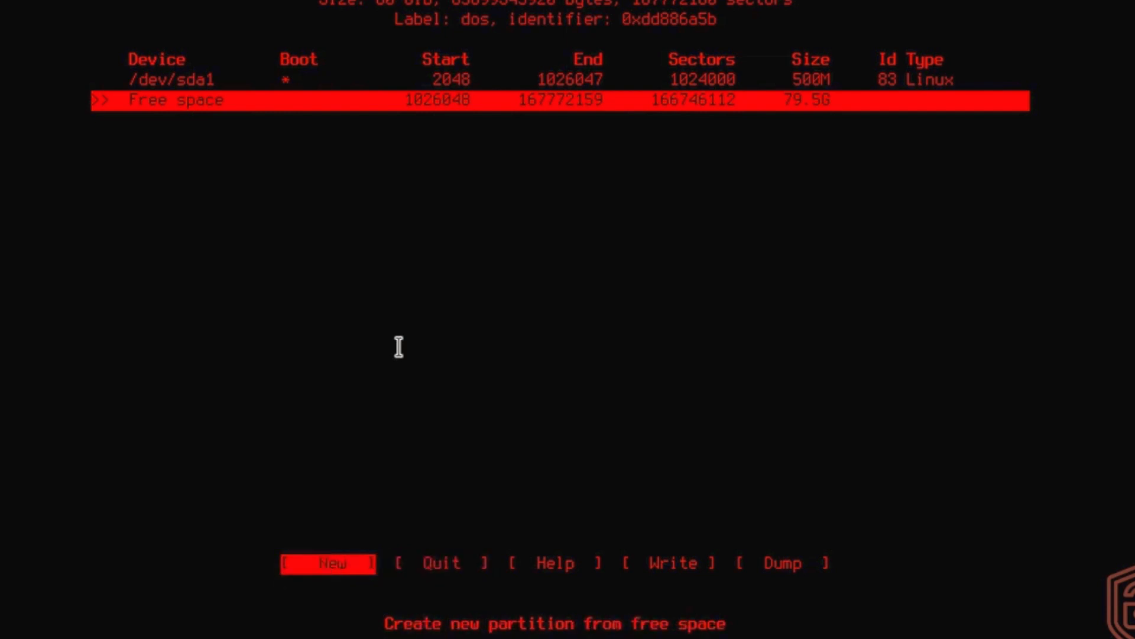